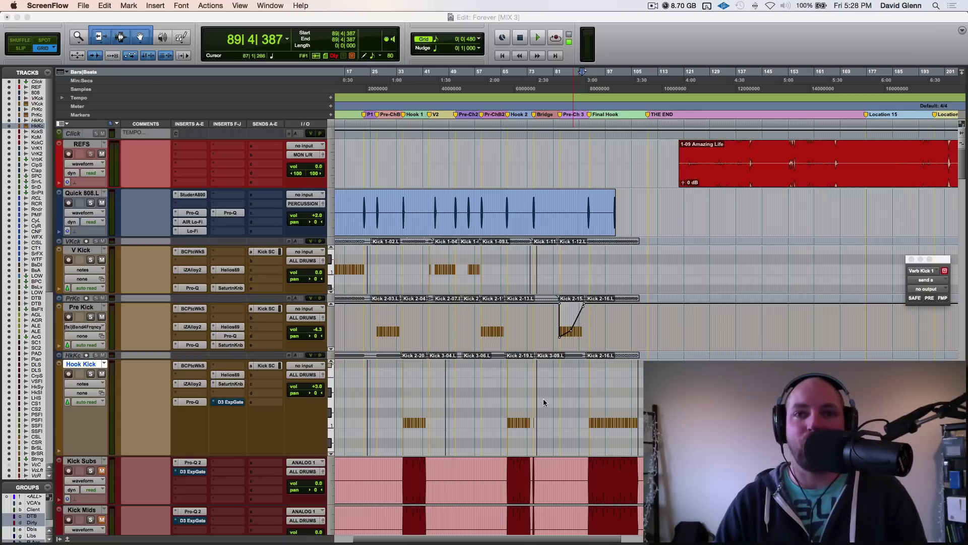
Select the Hook Kick track and audition the mix from bar 89.
click(81, 365)
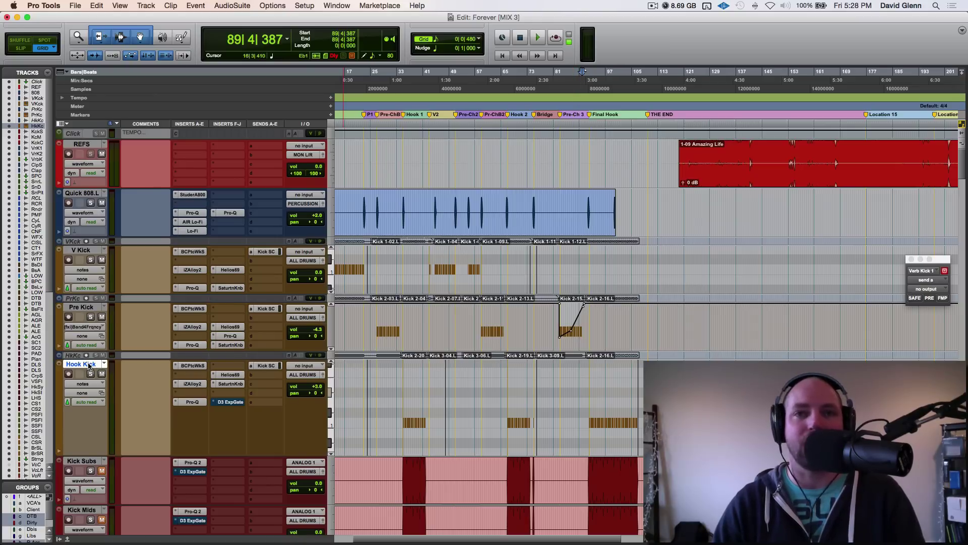
key(space)
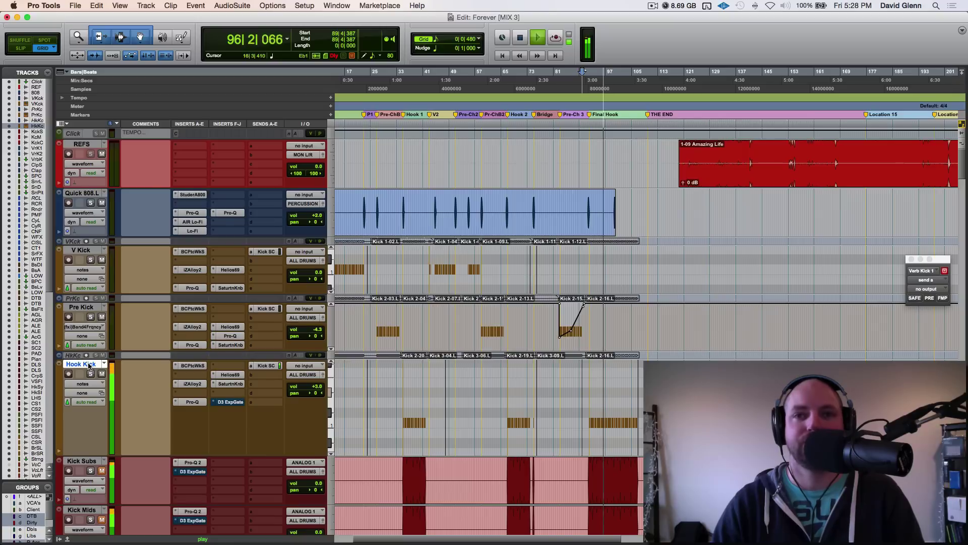
key(space)
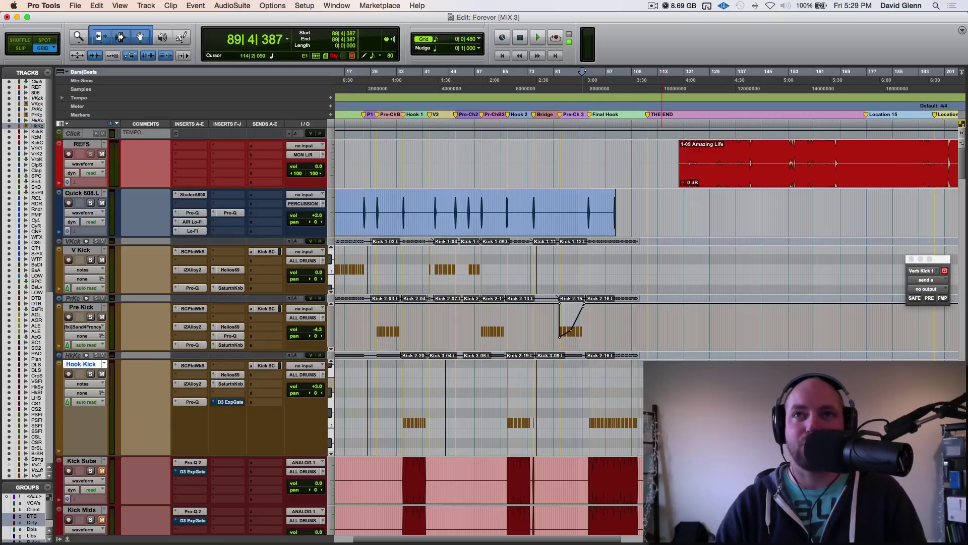
Open the Pro-Q 2 insert on the MASTER track, select its high-cut band and take the plugin out of bypass.
scroll(547, 333, right, 5)
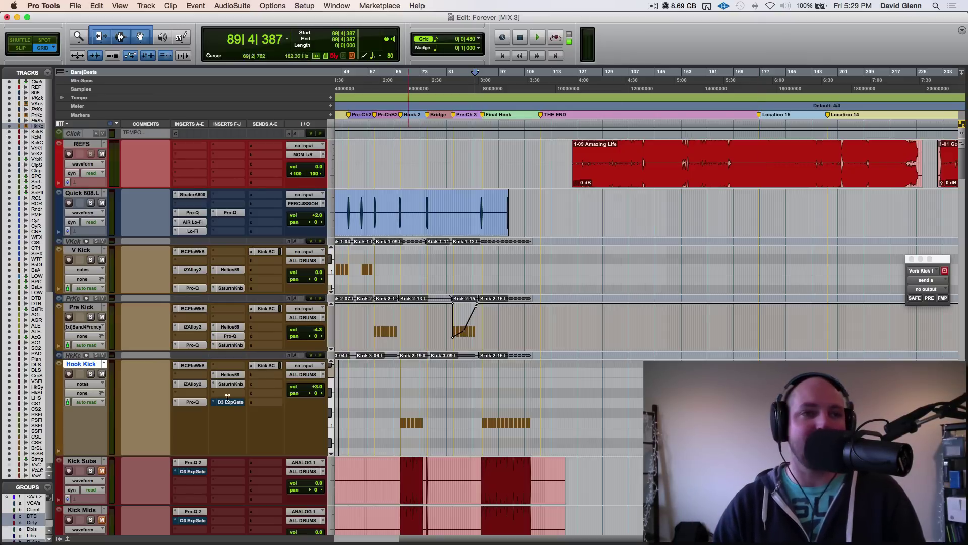
scroll(182, 427, down, 15)
scroll(181, 430, down, 20)
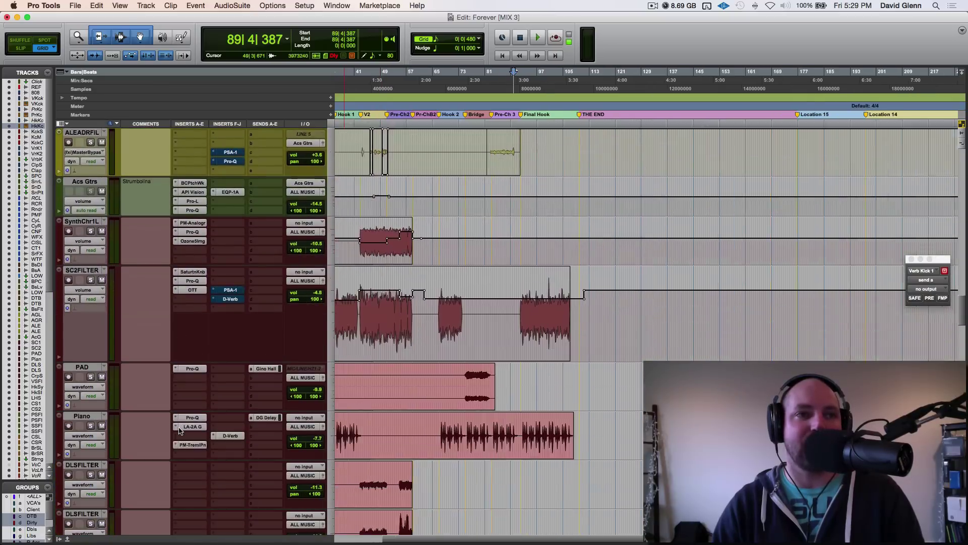
scroll(179, 429, down, 5)
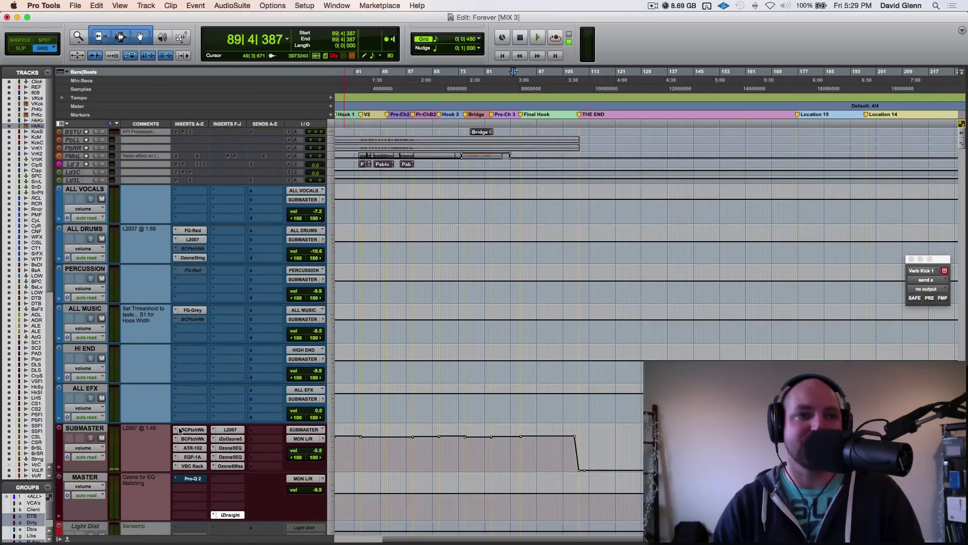
click(89, 446)
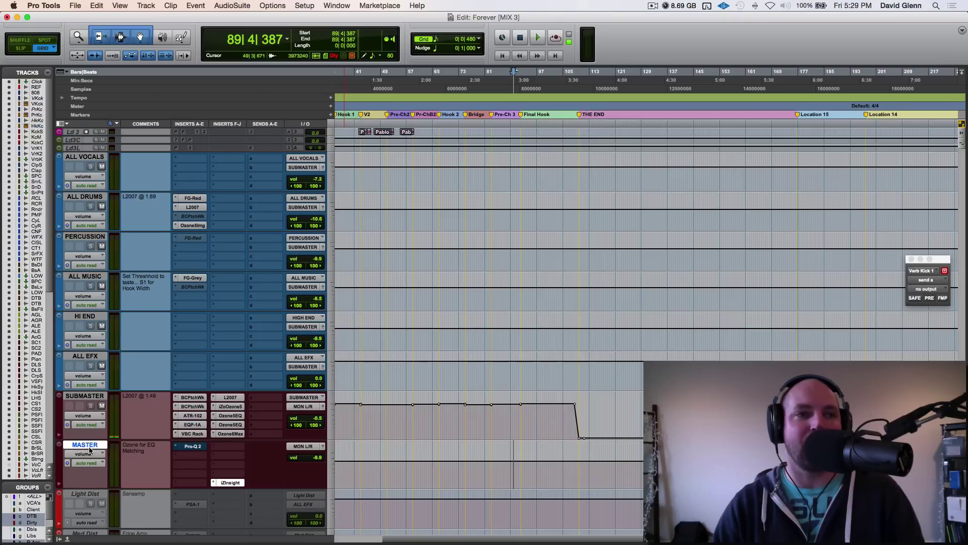
click(192, 446)
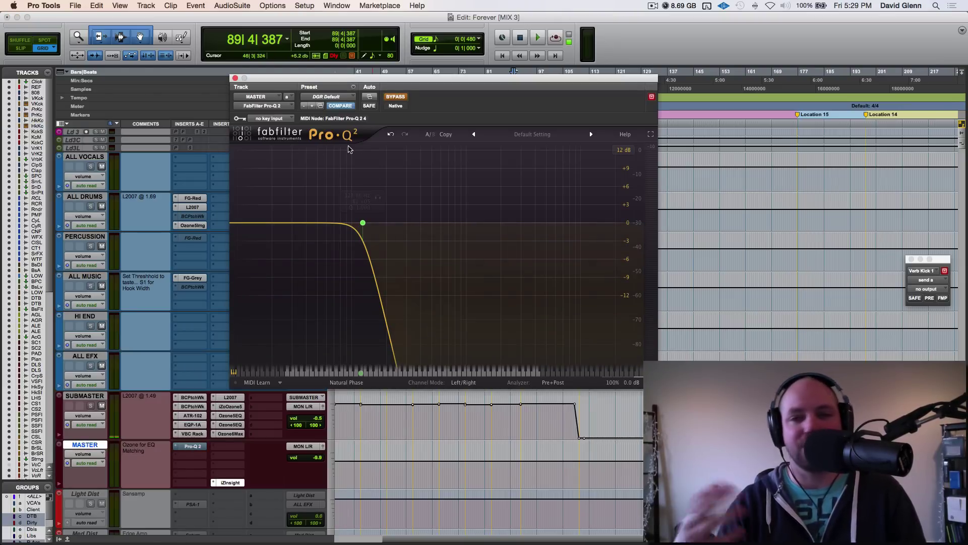
click(364, 224)
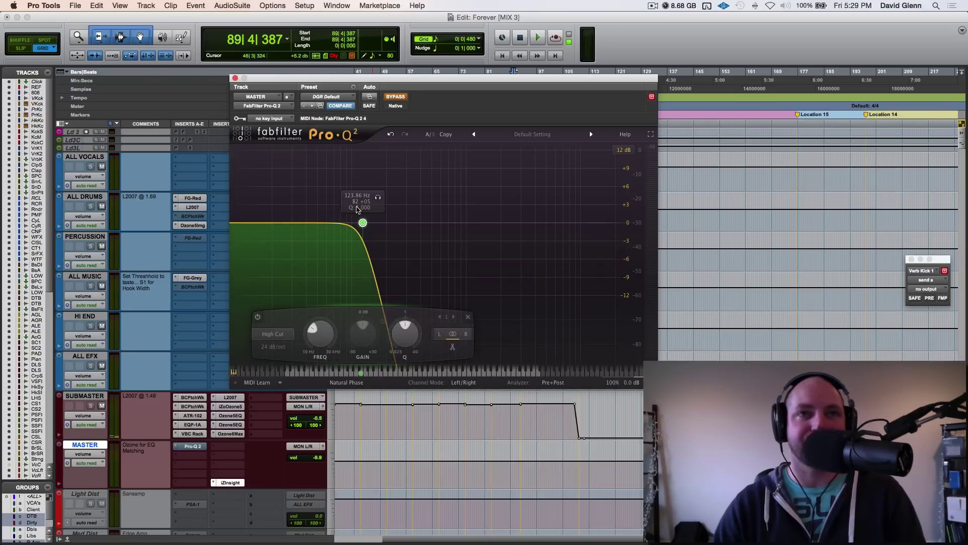
click(394, 97)
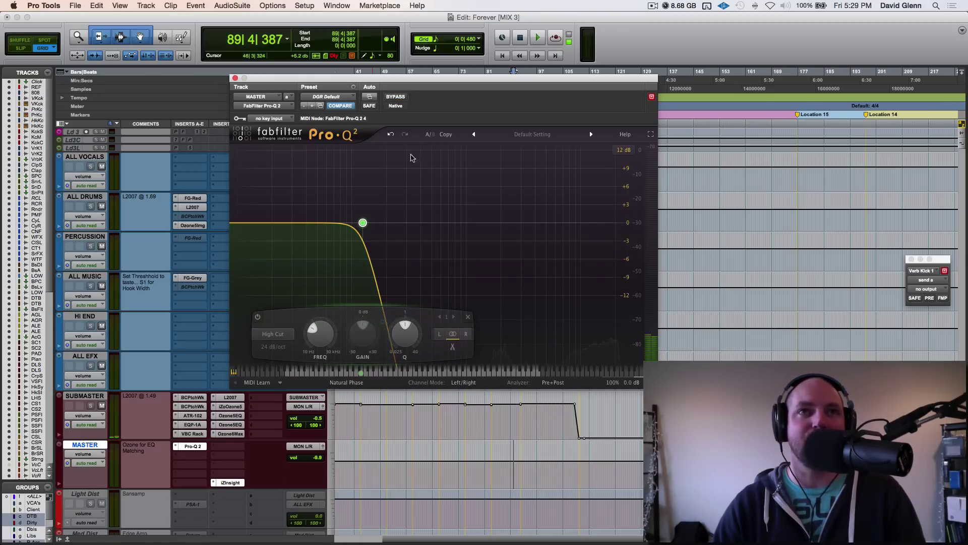
Audition the reference song from Location 15 through the high-cut filter, lower the cutoff frequency slightly and close the equalizer.
click(796, 165)
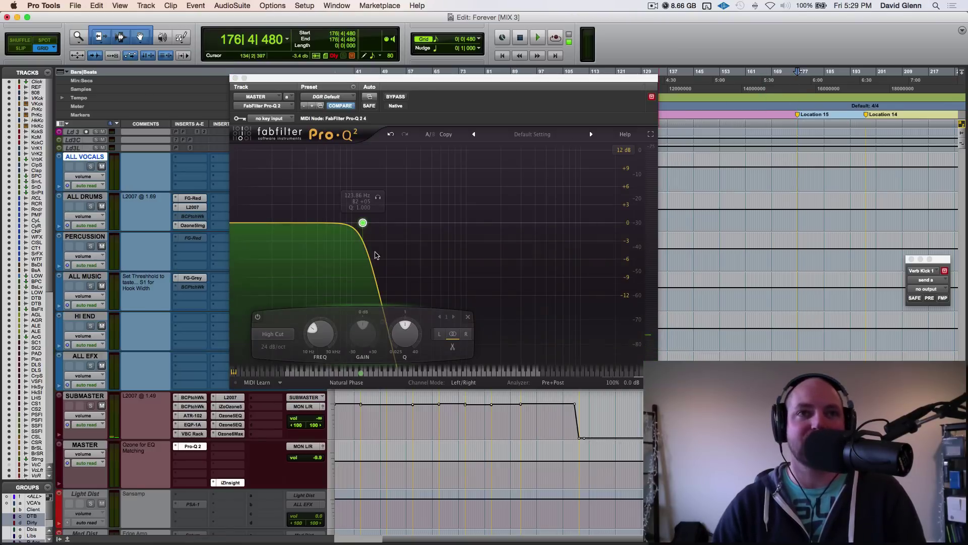
mouse_move(364, 225)
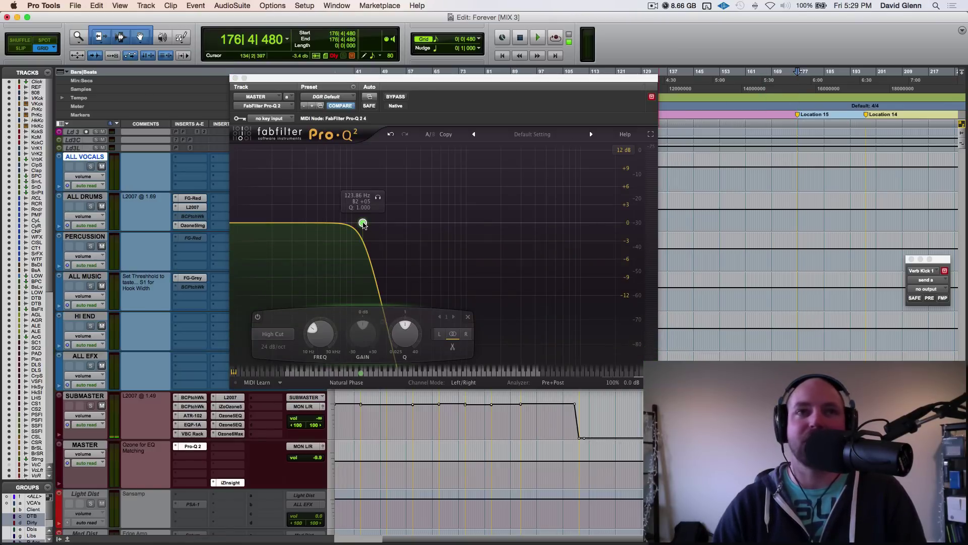
key(space)
mouse_move(363, 223)
mouse_down()
mouse_move(330, 224)
mouse_move(413, 224)
mouse_move(361, 226)
mouse_up()
key(space)
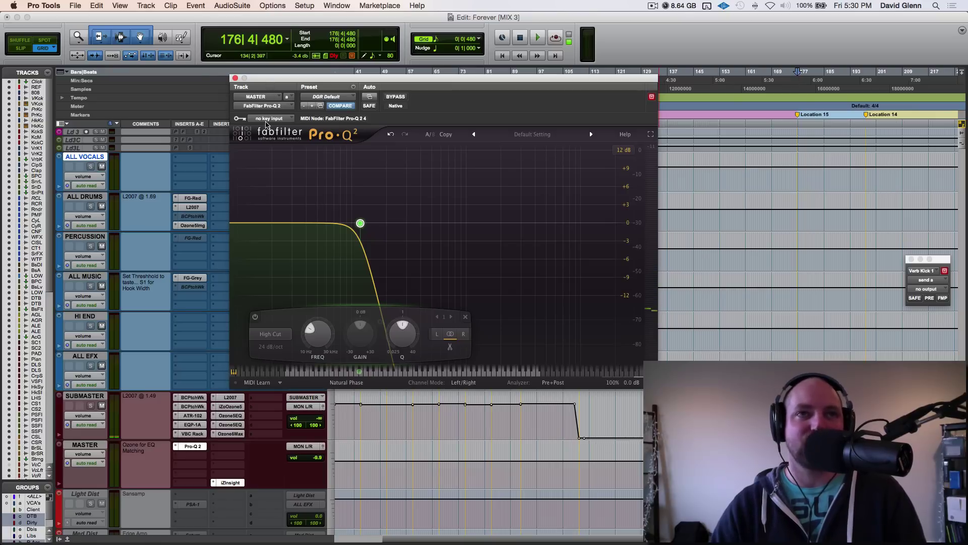
click(235, 78)
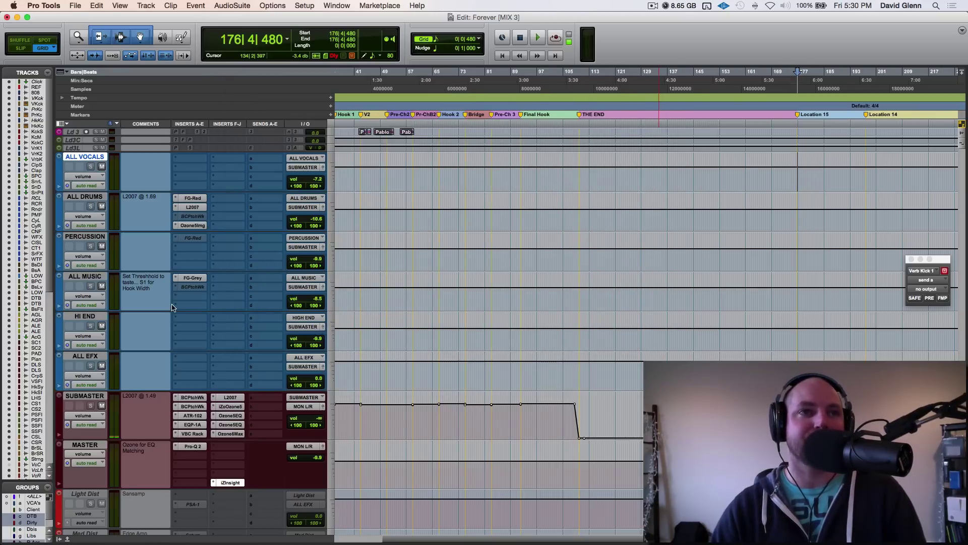
Compare the filtered low end of the mix from about bar 98 with the reference song from bar 176.
scroll(166, 307, up, 15)
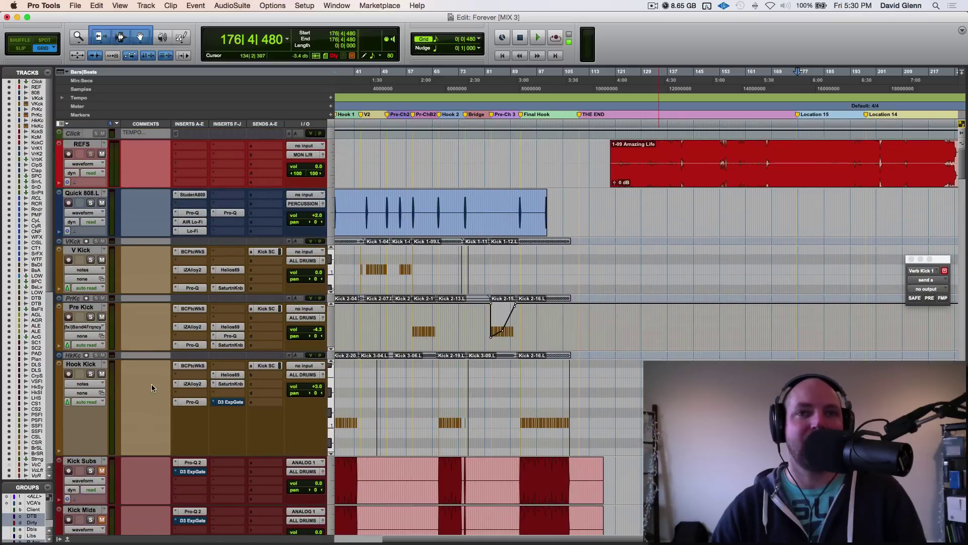
scroll(151, 383, down, 1)
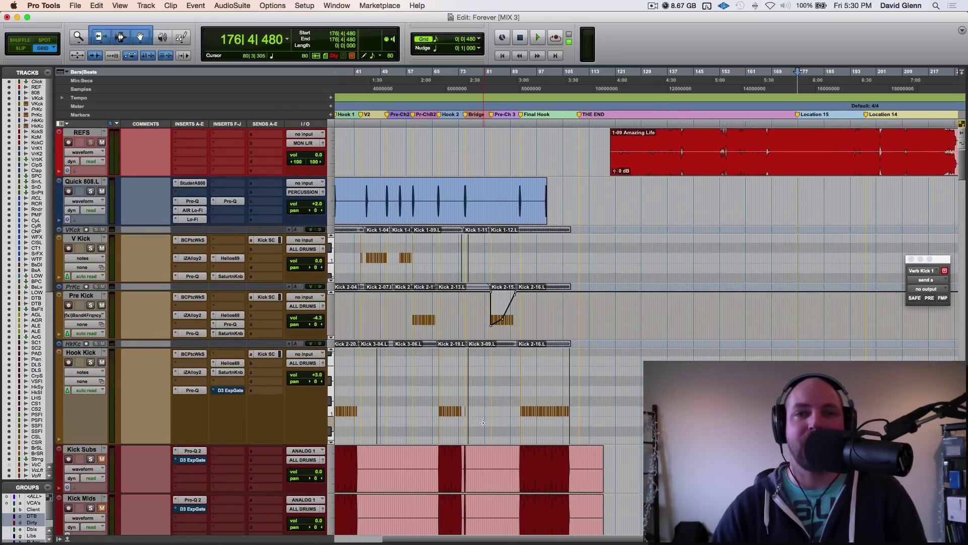
scroll(498, 423, down, 5)
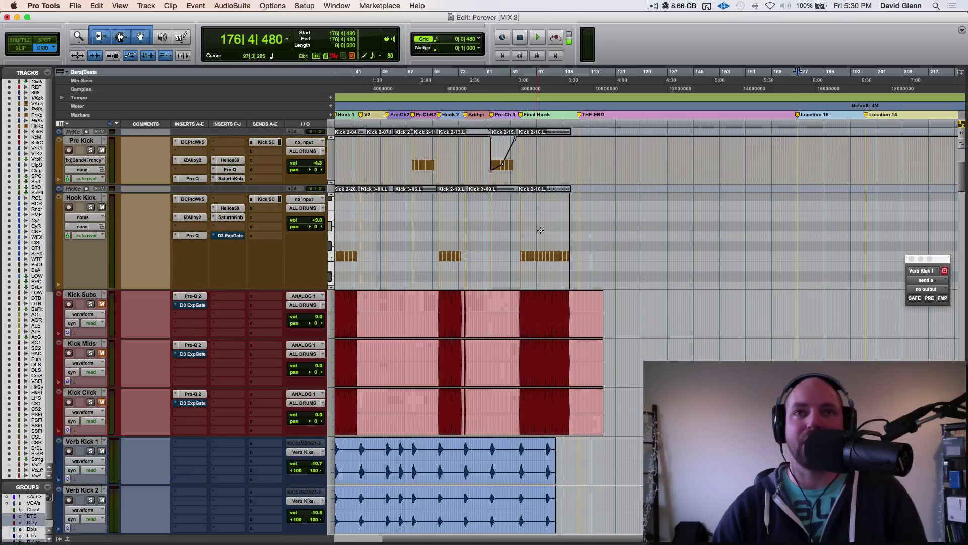
click(534, 210)
key(space)
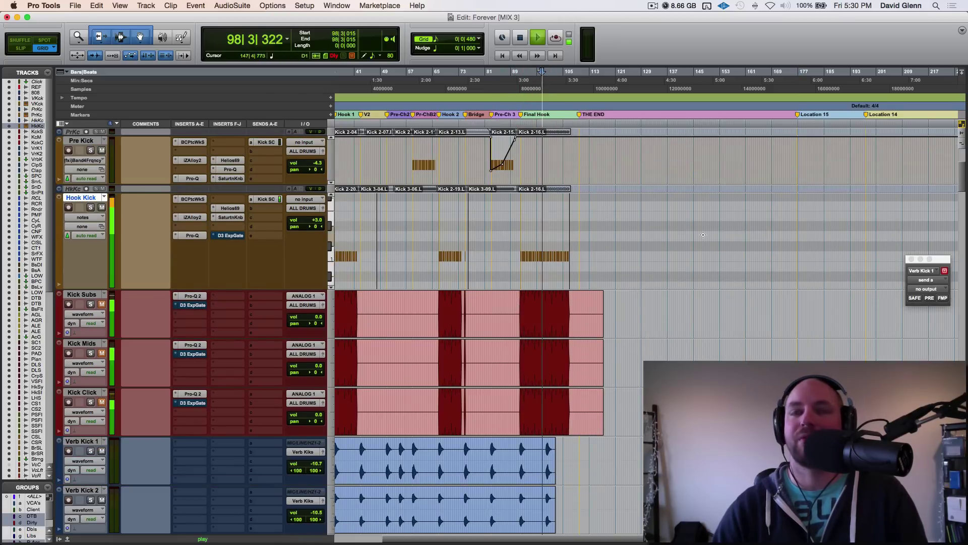
click(797, 221)
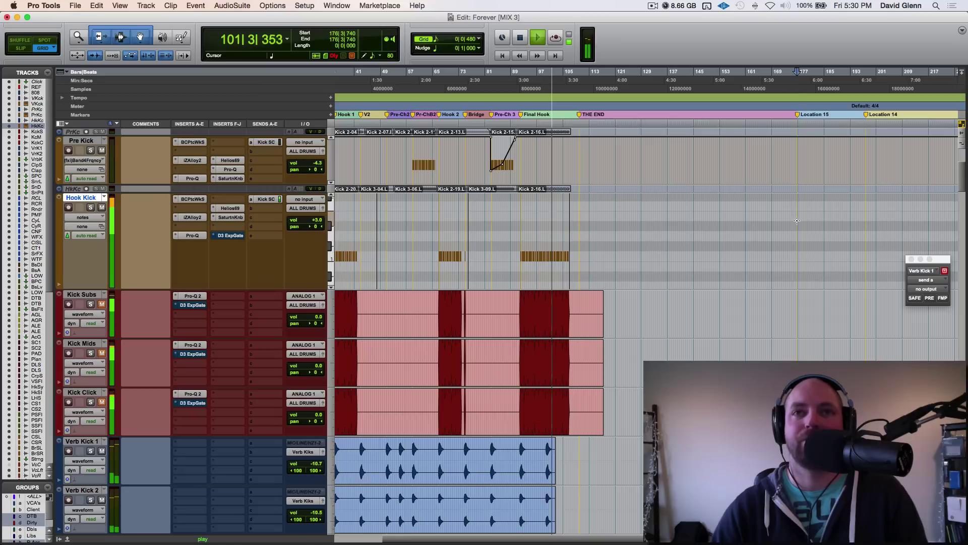
key(space)
key(space)
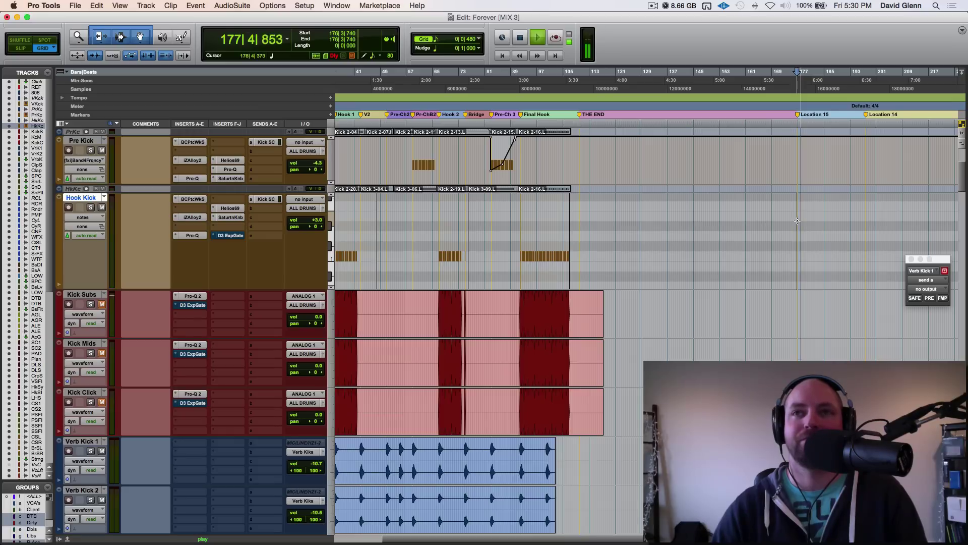
key(space)
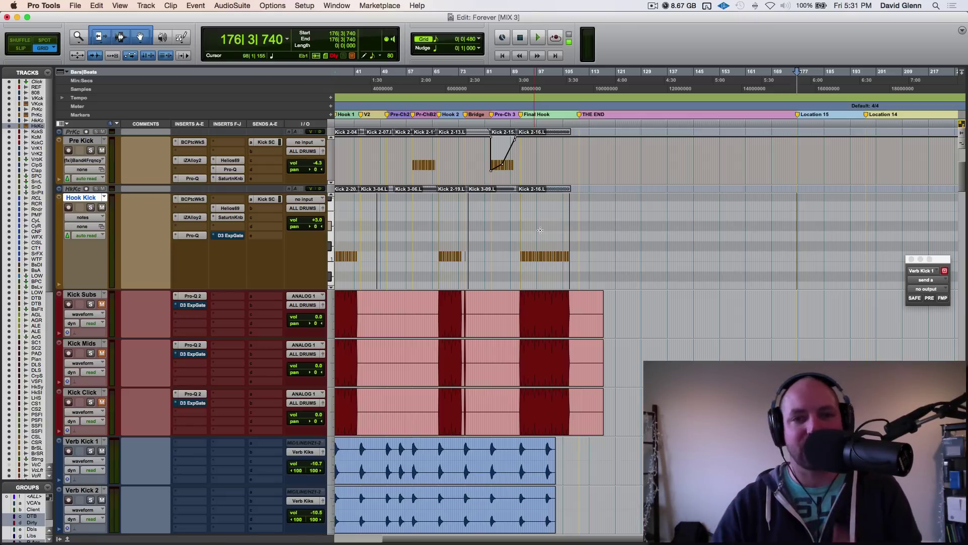
Audition the filtered kick in the Final Hook again, starting from bar 94 on the Kick Subs track.
click(527, 313)
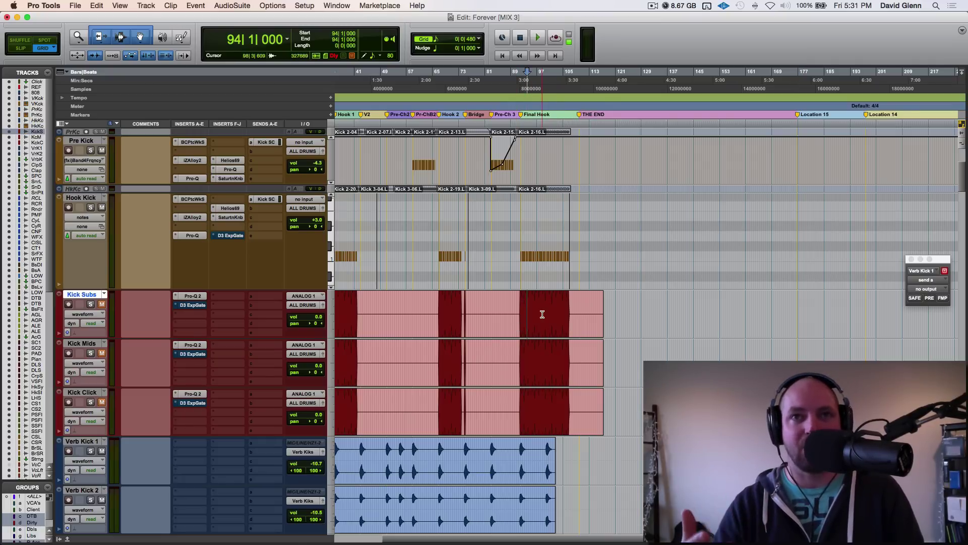
key(space)
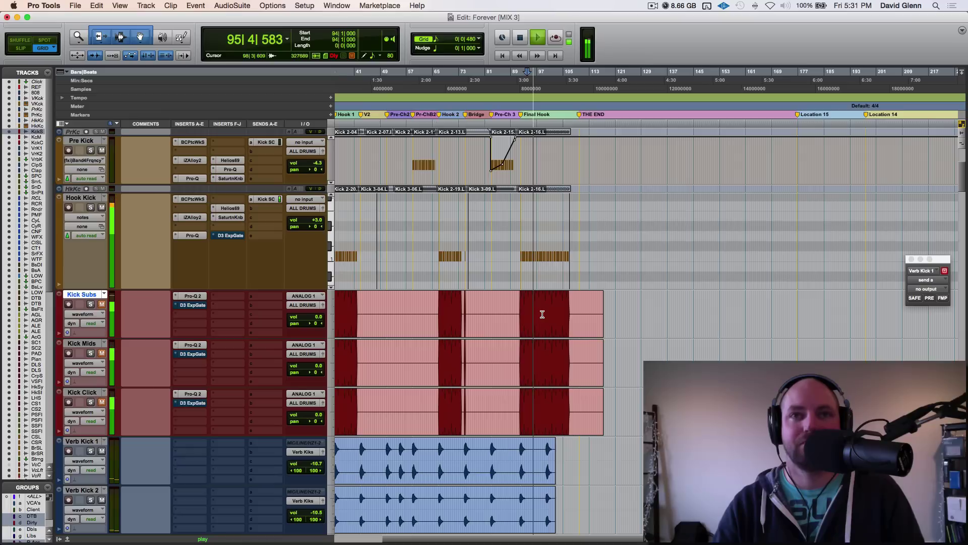
key(space)
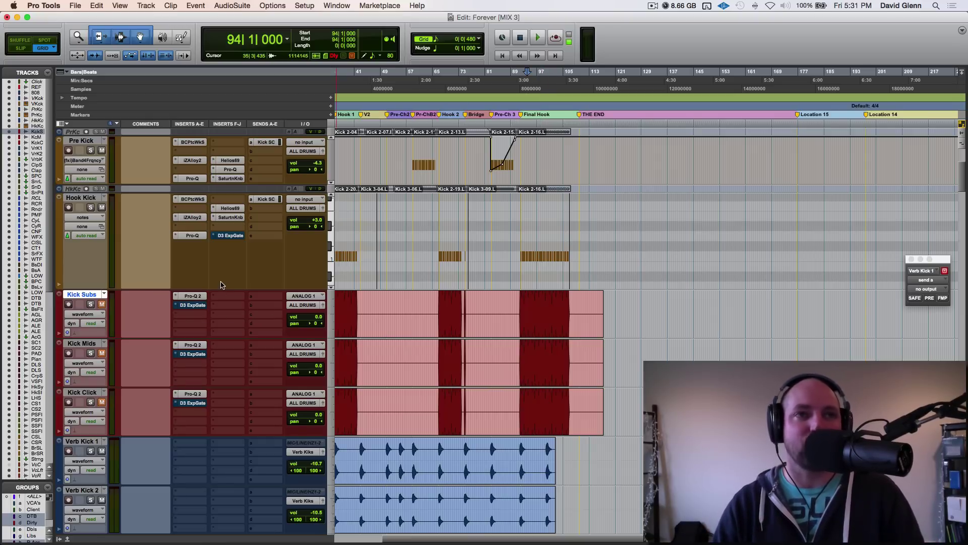
Solo the Hook Kick track with its iZotope Alloy 2 insert bypassed, and open that insert's window clear of the clips.
scroll(241, 292, down, 10)
scroll(210, 383, up, 15)
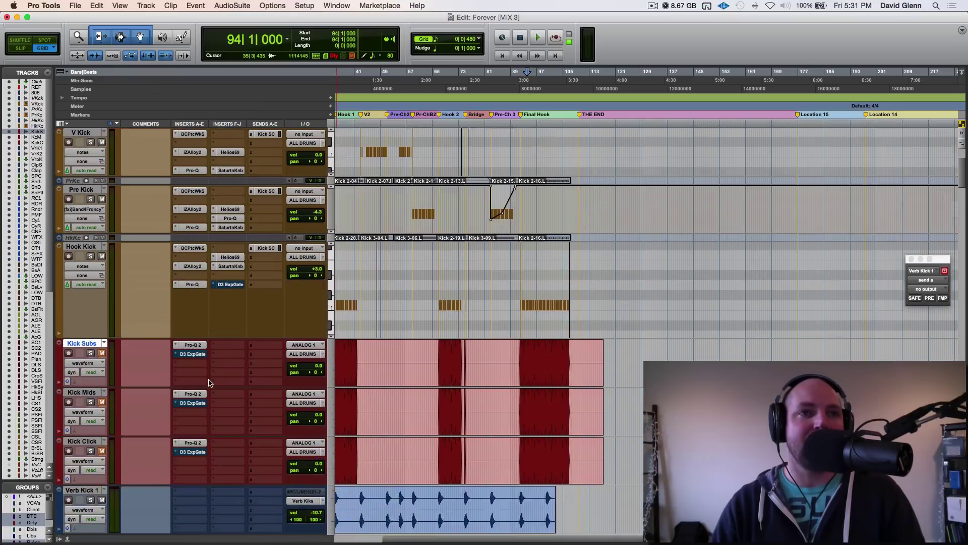
click(83, 353)
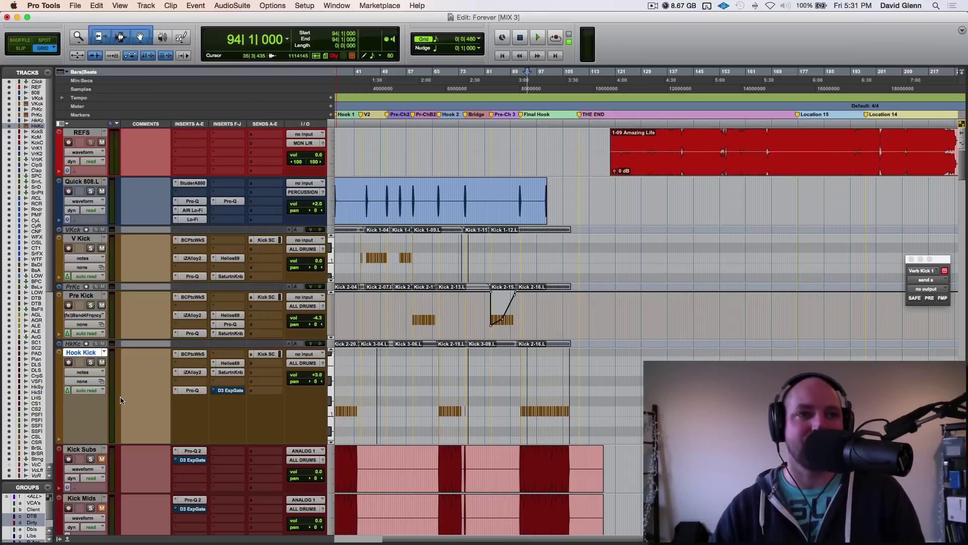
super+click(192, 371)
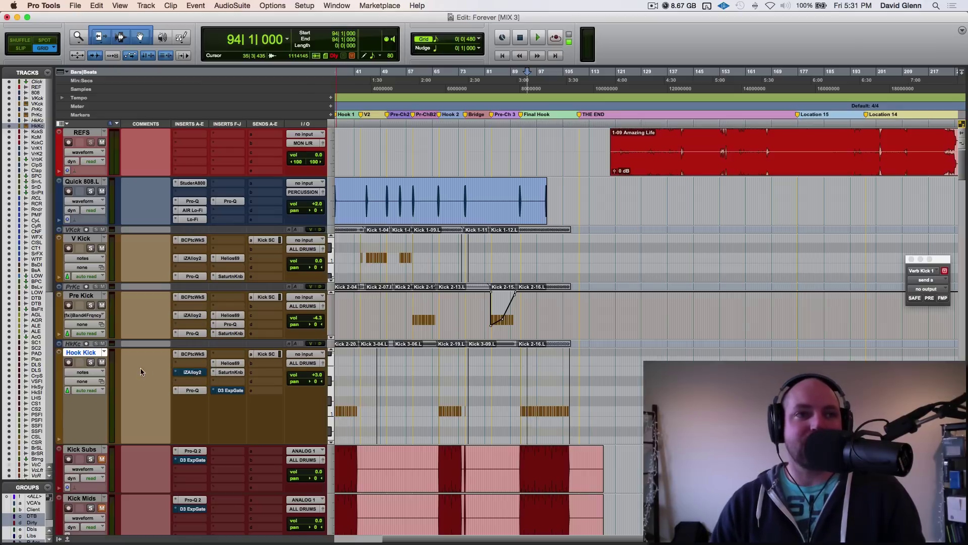
key(shift+s)
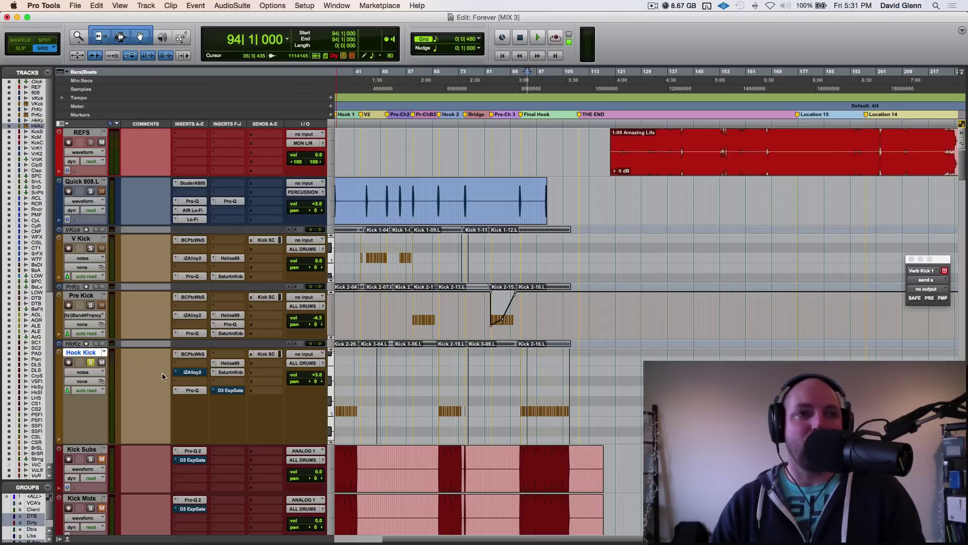
click(197, 374)
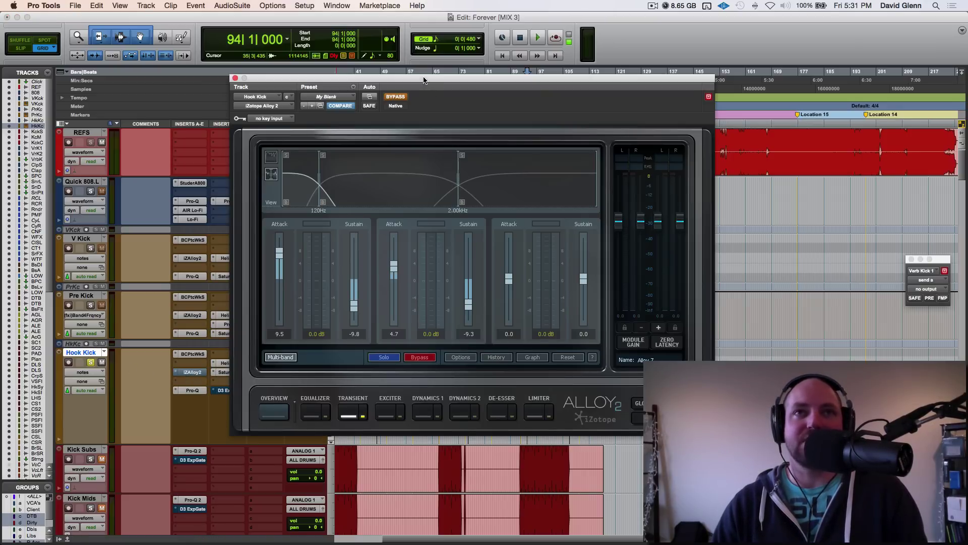
drag(424, 80, 300, 30)
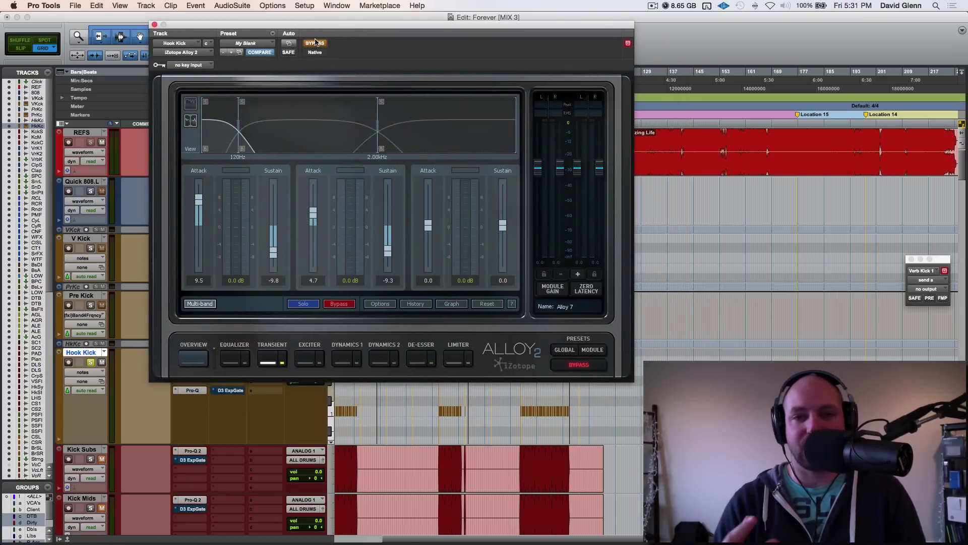
Compare the soloed Hook Kick from bar 94, with Alloy 2 bypassed, against the REFS track at Location 15.
key(space)
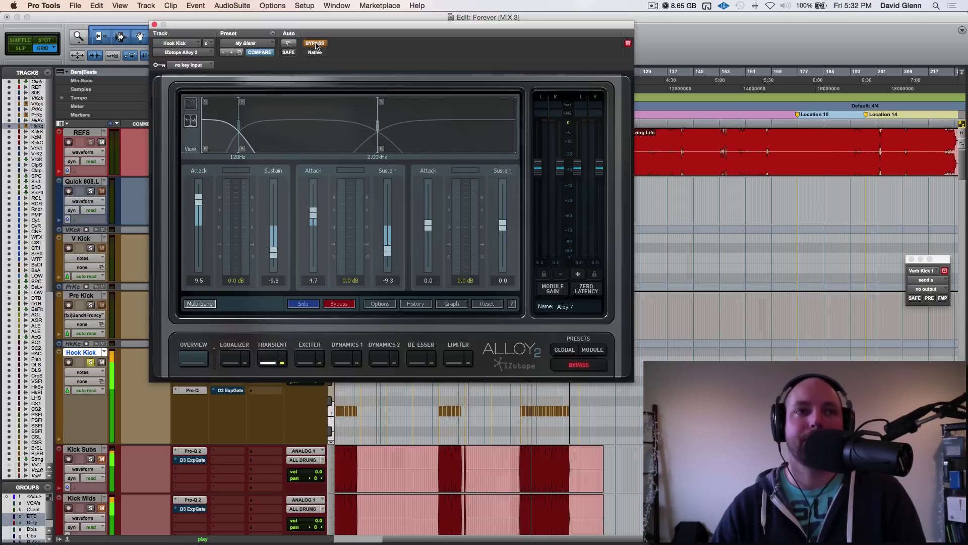
key(space)
click(798, 148)
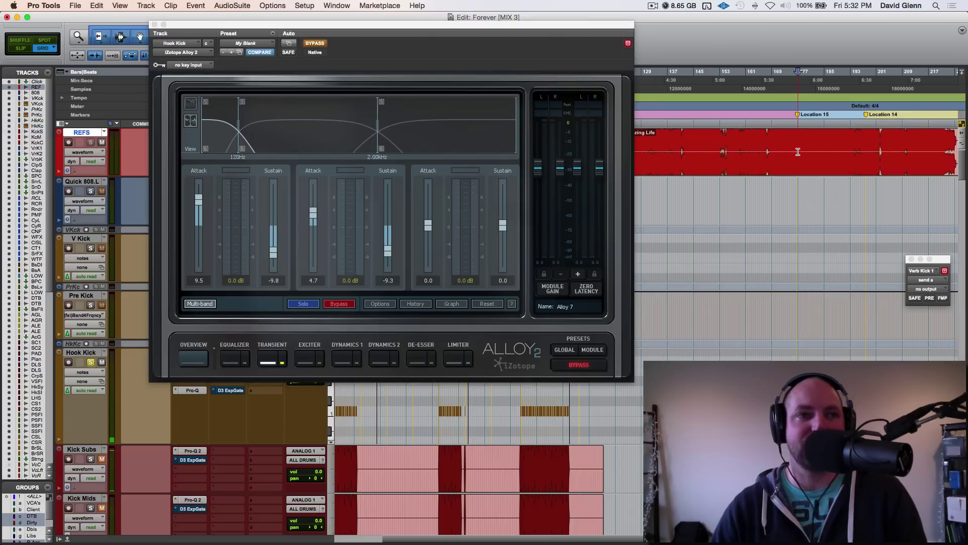
key(space)
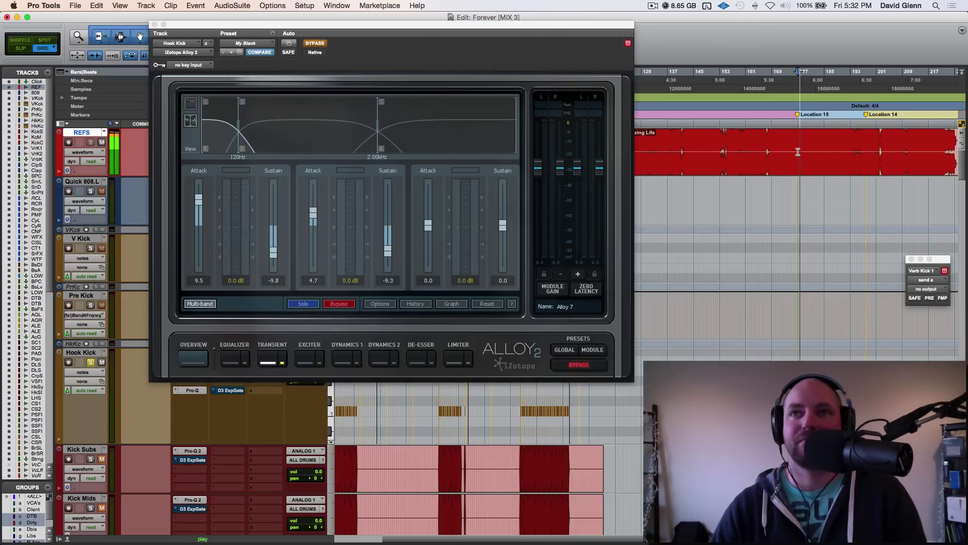
Return the playback position to the start of the Final Hook on Hook Kick and take Alloy 2 out of bypass.
click(526, 432)
key(space)
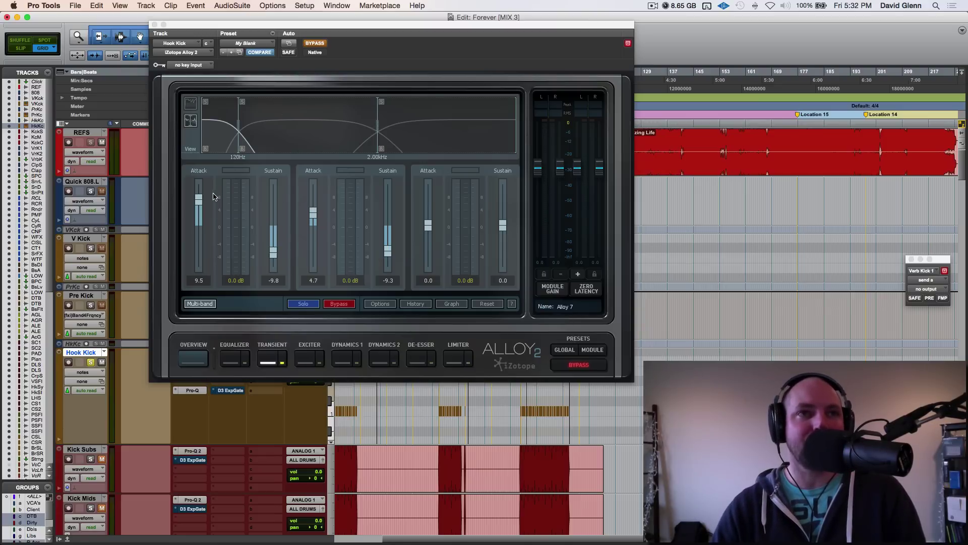
click(314, 43)
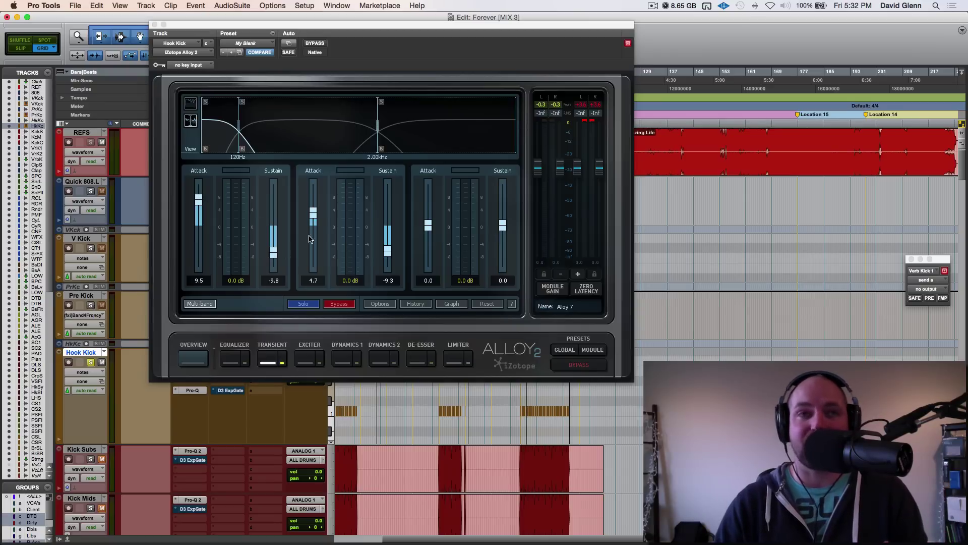
Compare the Hook Kick in the Final Hook with Alloy 2 bypassed and active, after selecting the plug-in's middle transient band.
click(323, 136)
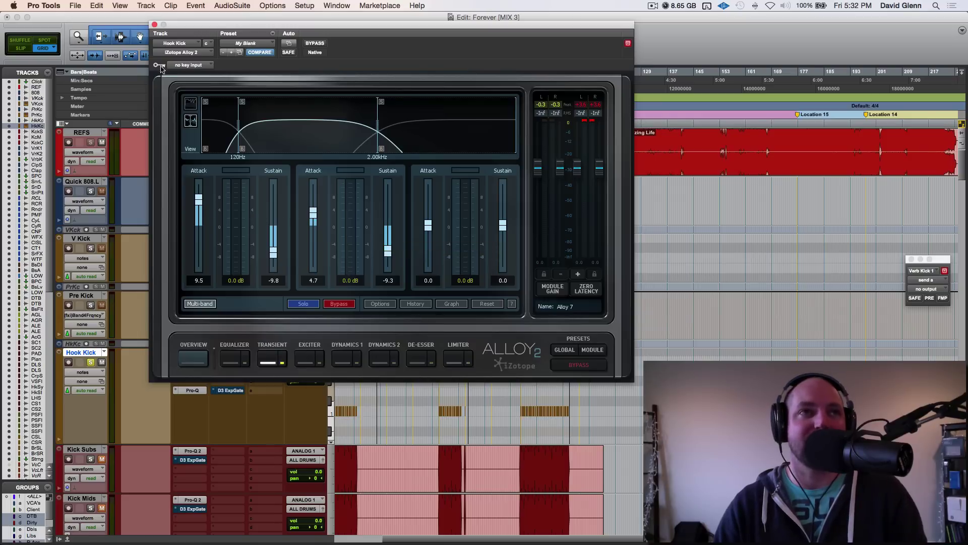
click(318, 44)
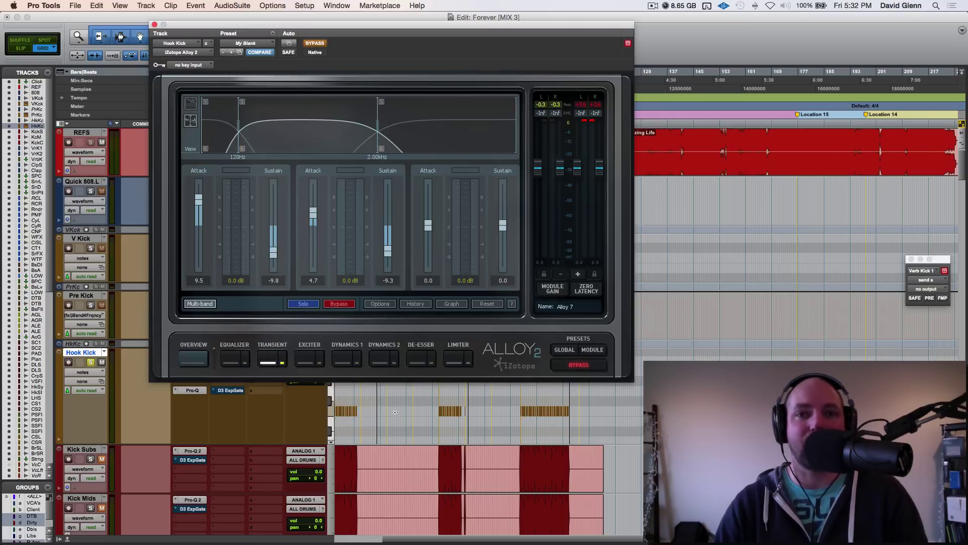
click(527, 425)
key(space)
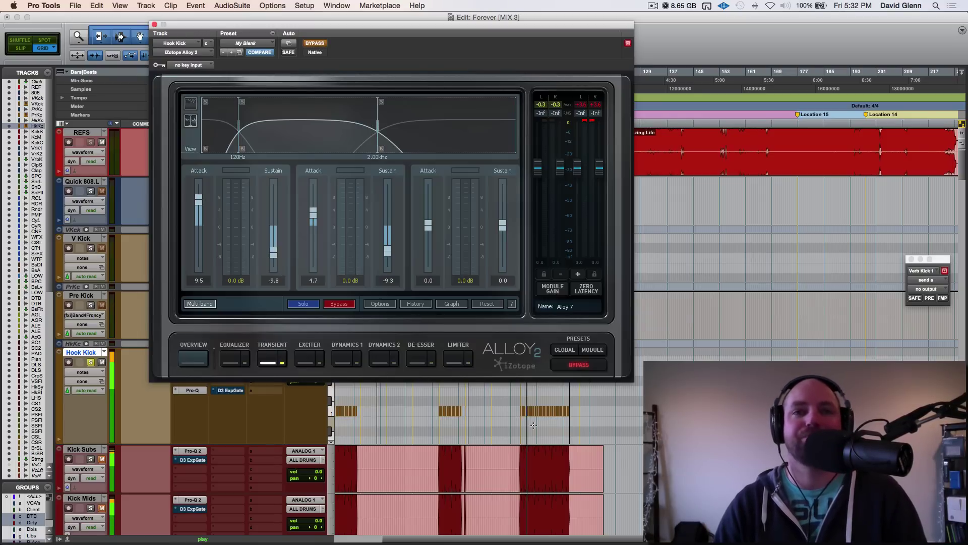
click(316, 43)
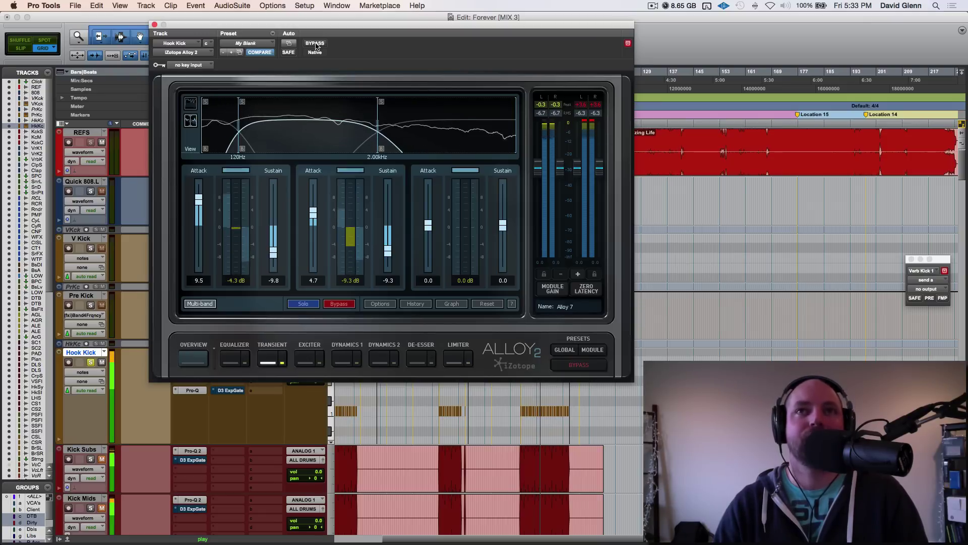
click(315, 43)
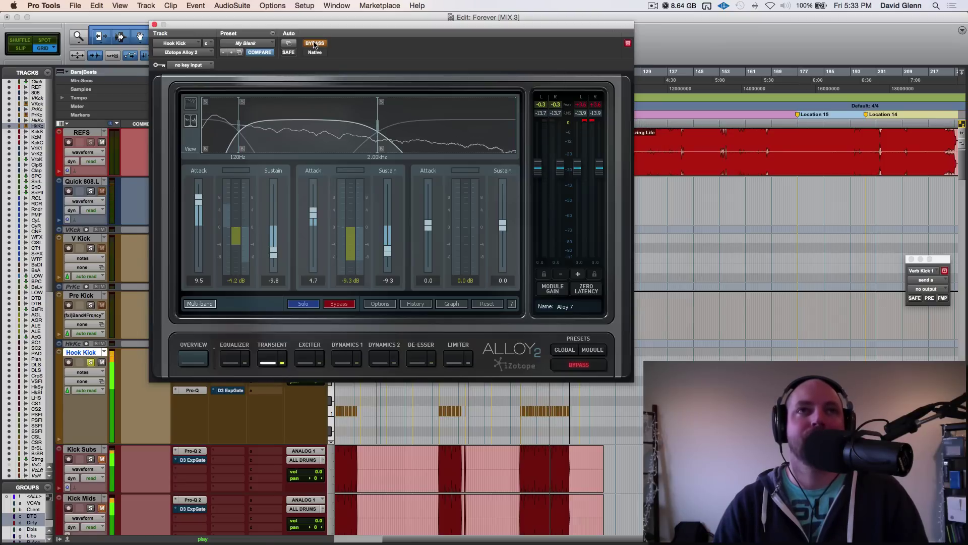
click(314, 44)
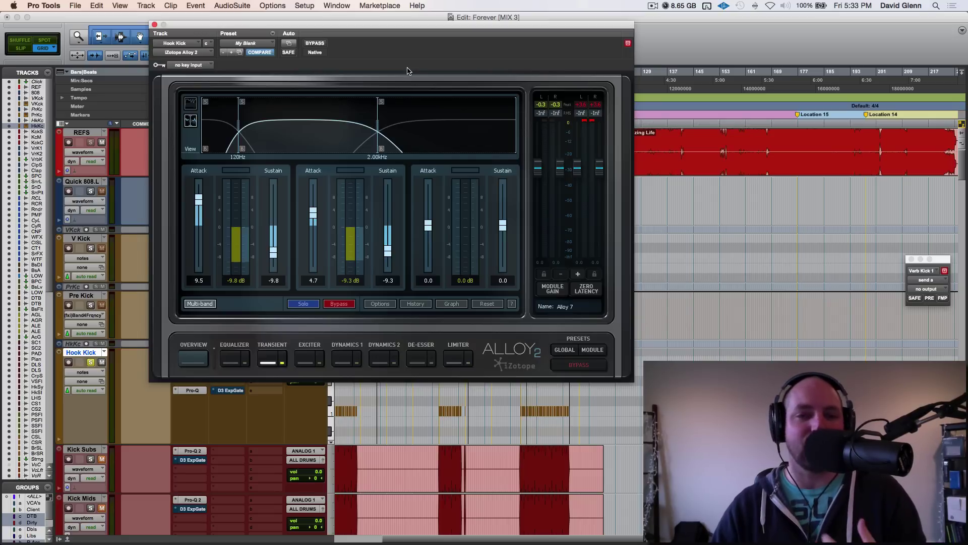
Play the REFS track just before Location 15 for comparison, and close the Alloy 2 window.
click(796, 146)
key(space)
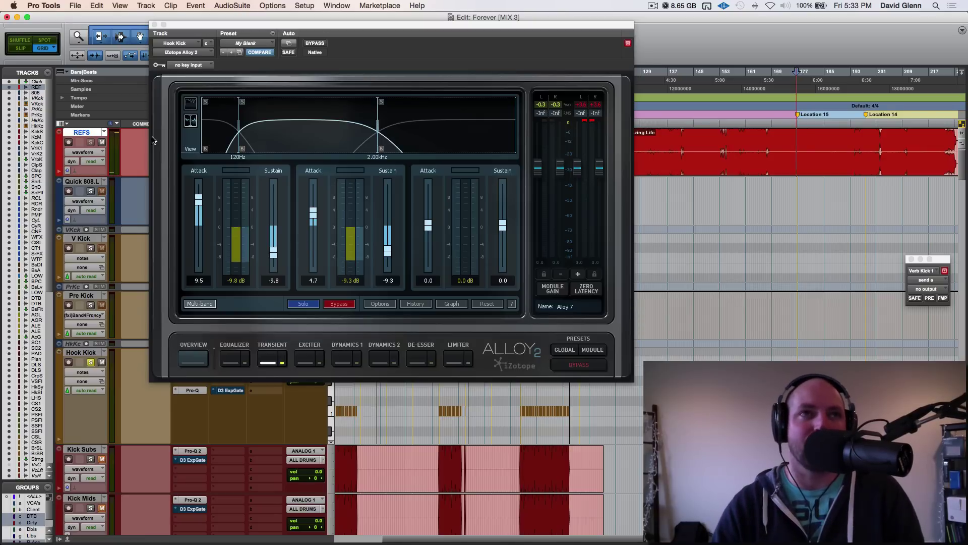
click(155, 25)
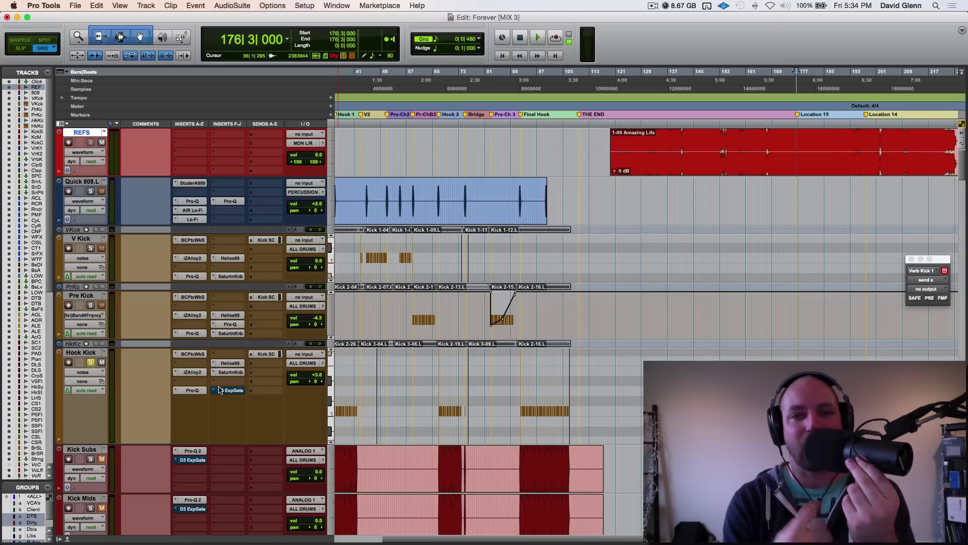
Review the settings of the Pro-Q and Helios69 inserts on the Hook Kick track.
click(192, 392)
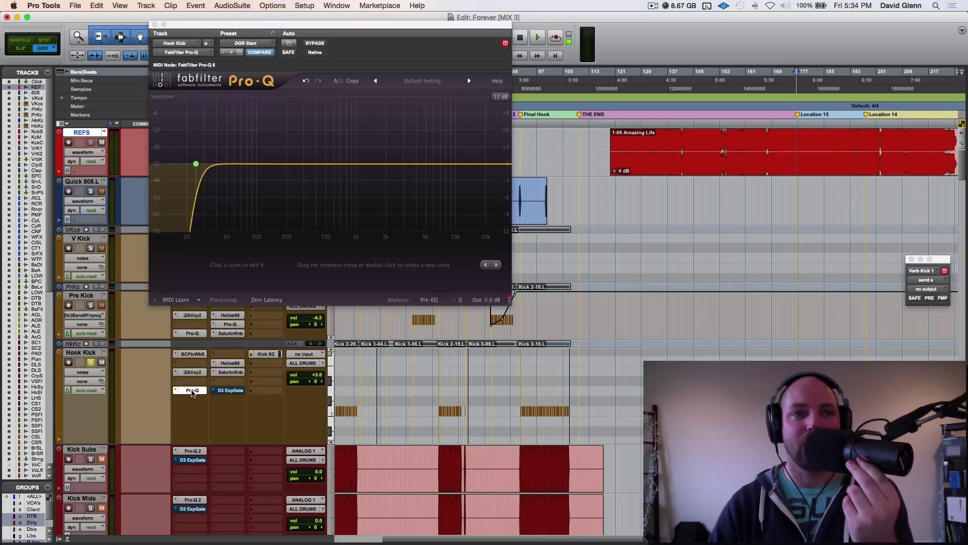
click(193, 392)
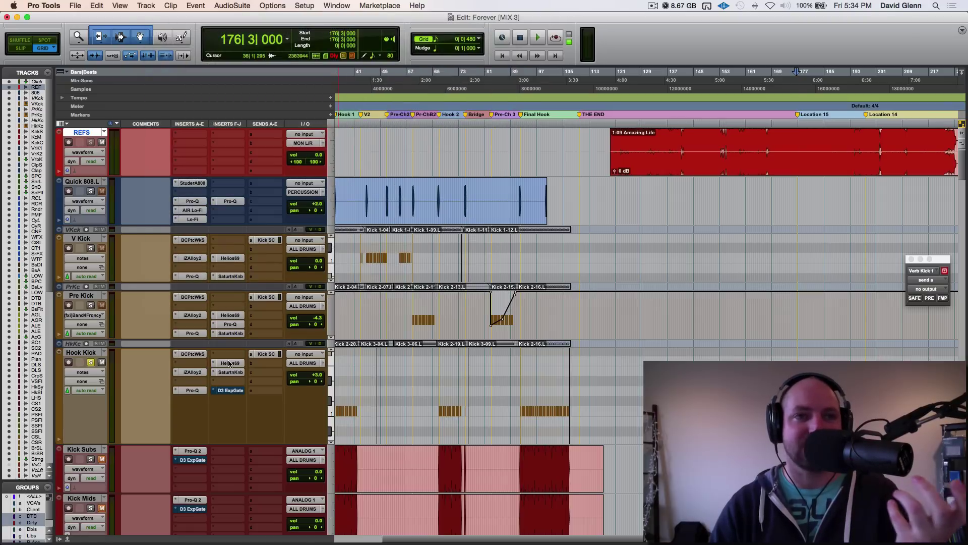
click(228, 363)
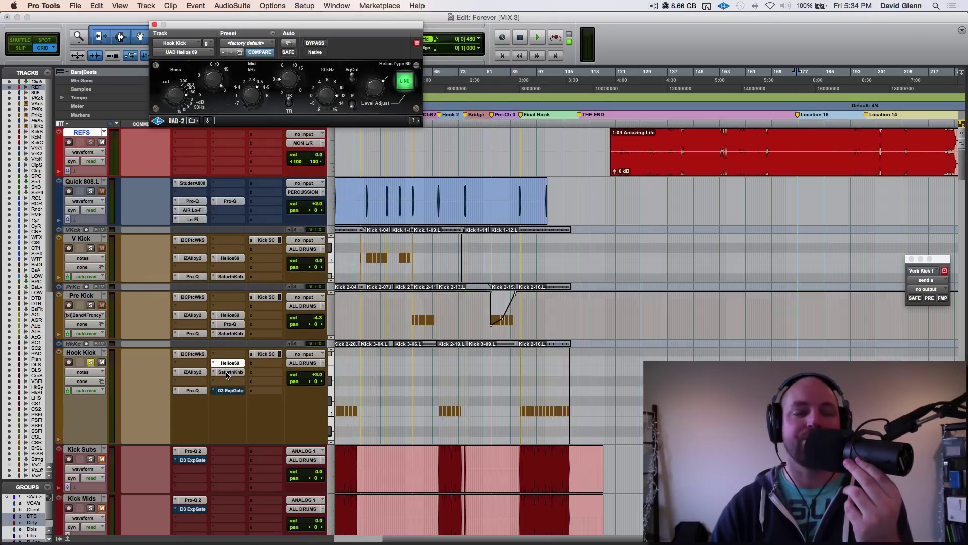
click(227, 363)
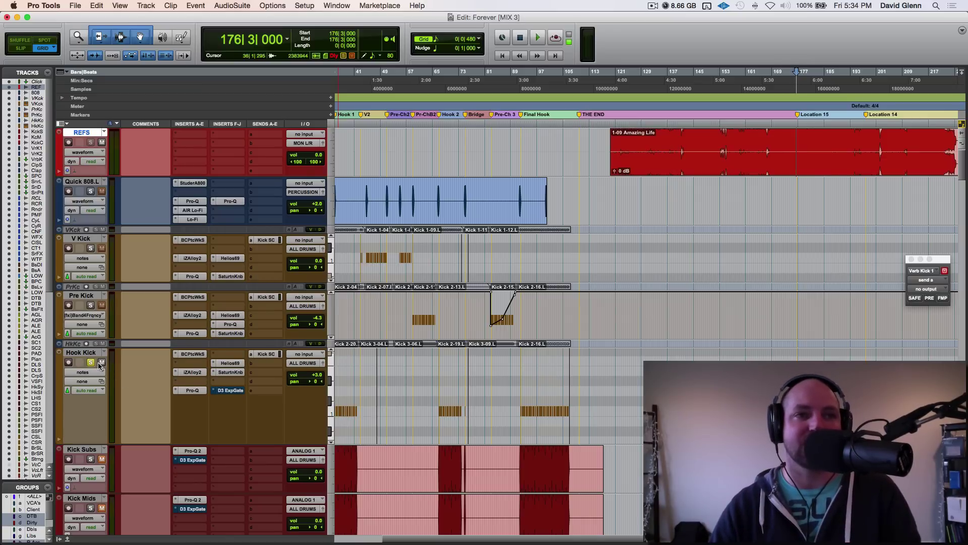
Open the Hook Kick's Dyn3 Expander/Gate clear of the insert slots and replay the REFS track just before Location 15.
click(231, 391)
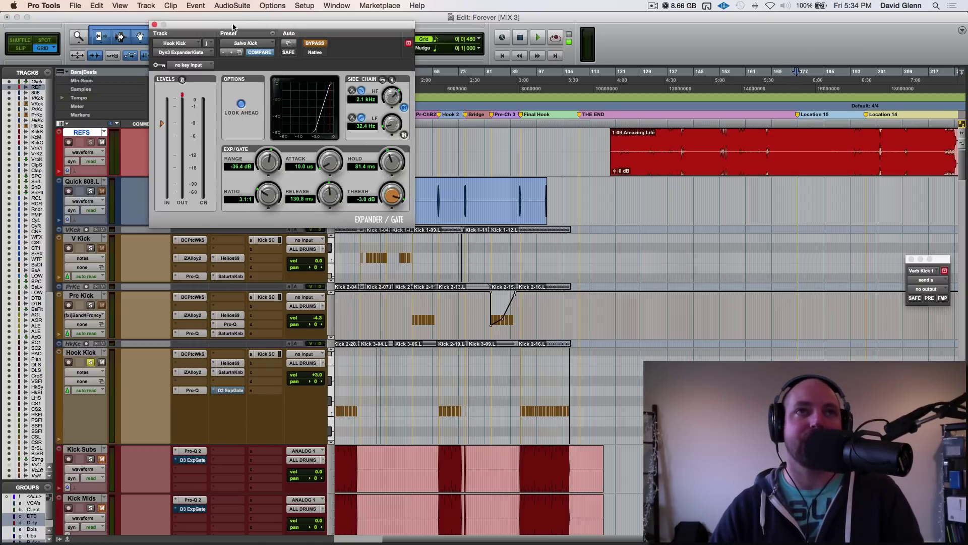
drag(233, 26, 340, 118)
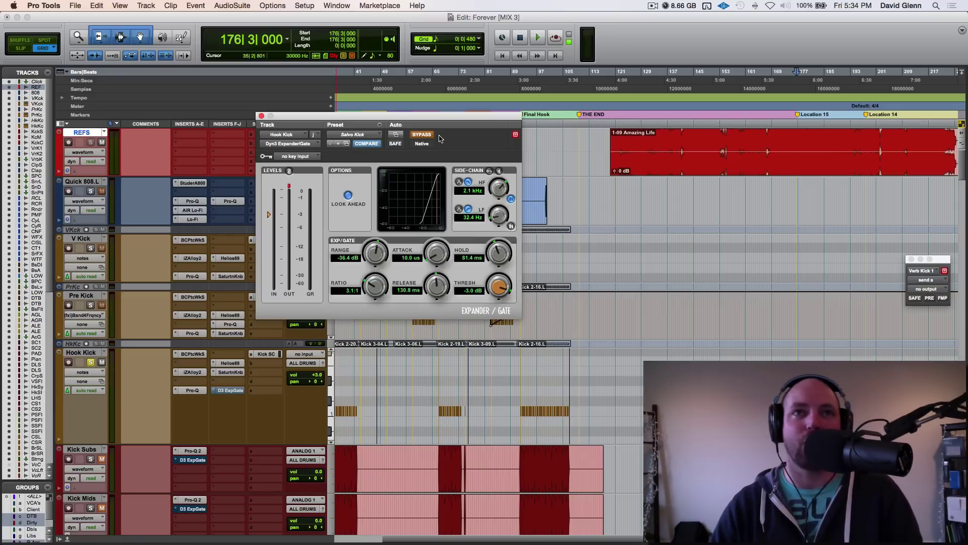
key(space)
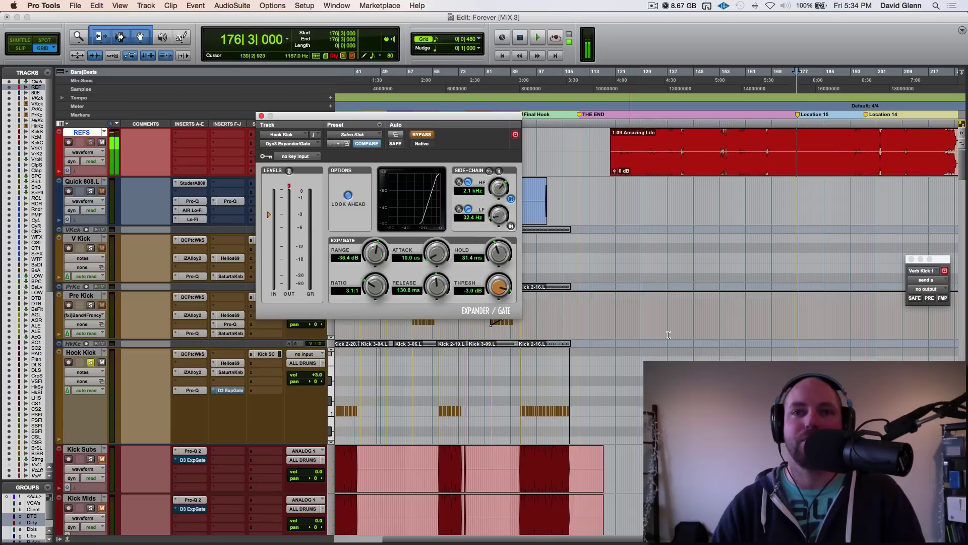
Audition the soloed Hook Kick from bar 96 and take the Expander/Gate out of bypass during playback.
click(535, 386)
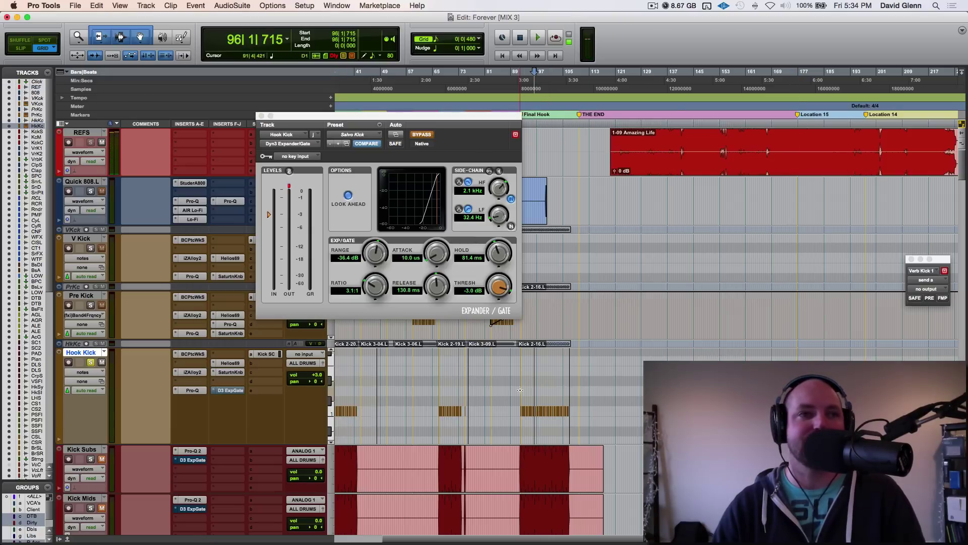
key(space)
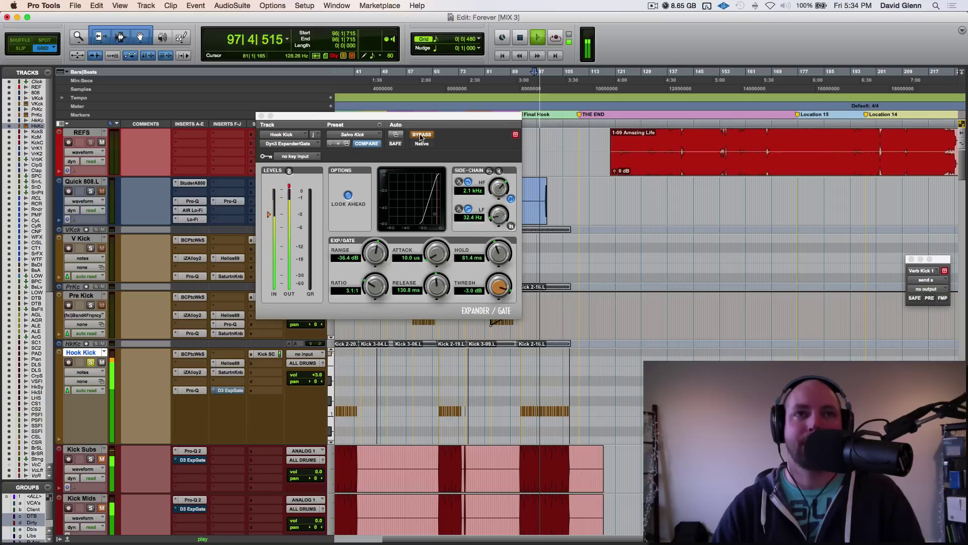
click(421, 136)
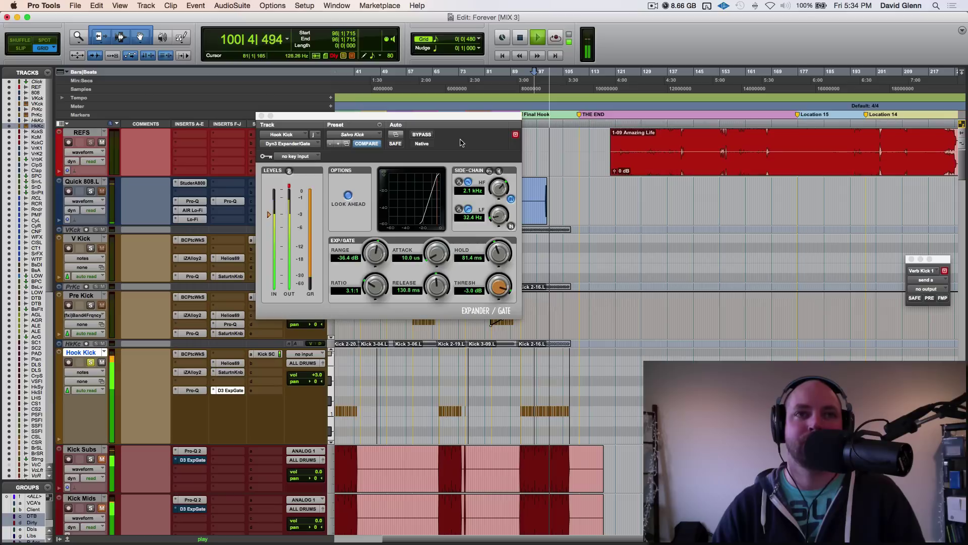
key(space)
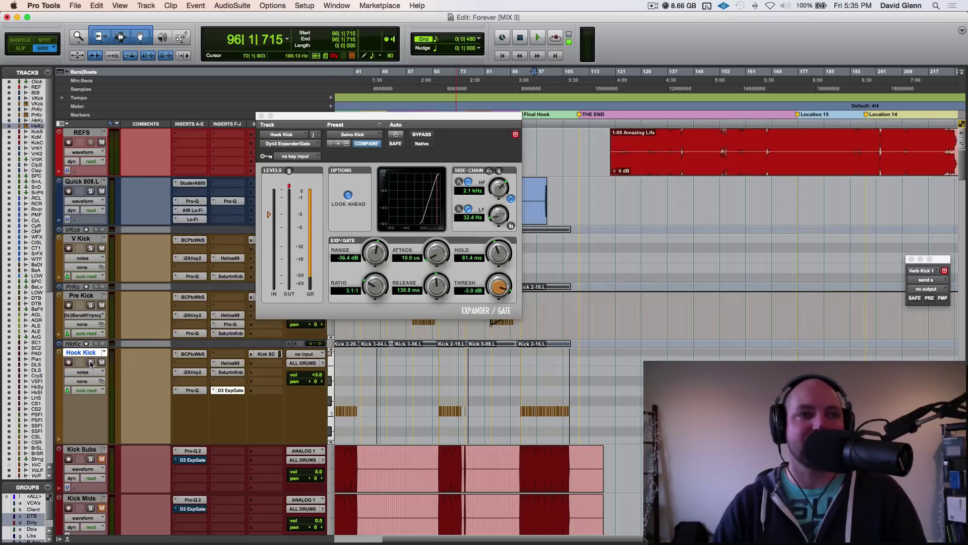
Bypass the Hook Kick's Expander/Gate and compare the kick from bar 96 with the REFS track at Location 15.
super+click(227, 392)
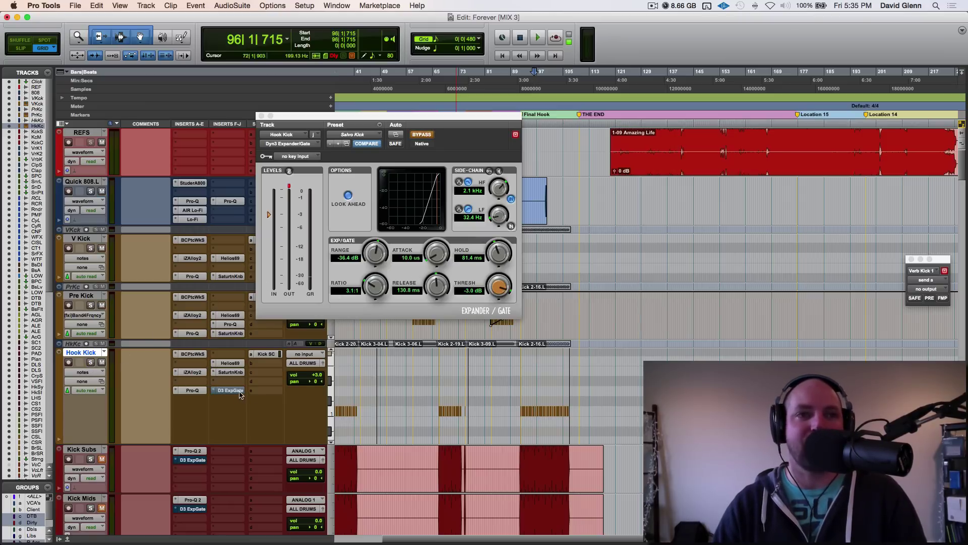
key(space)
key(space)
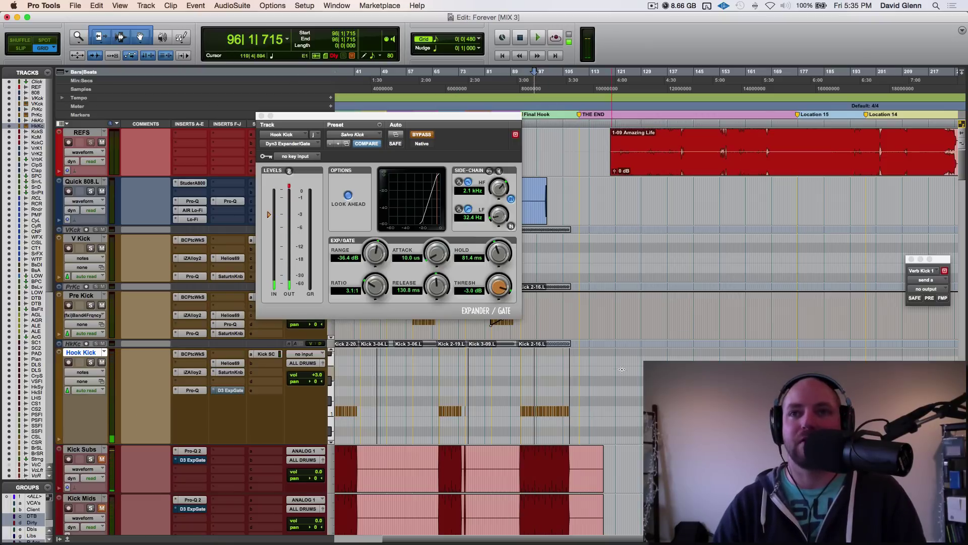
click(798, 317)
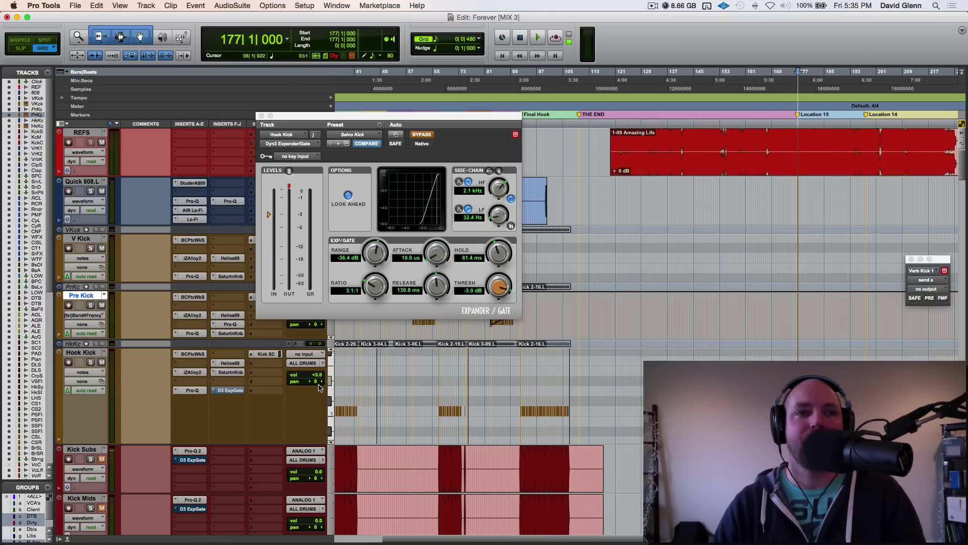
key(space)
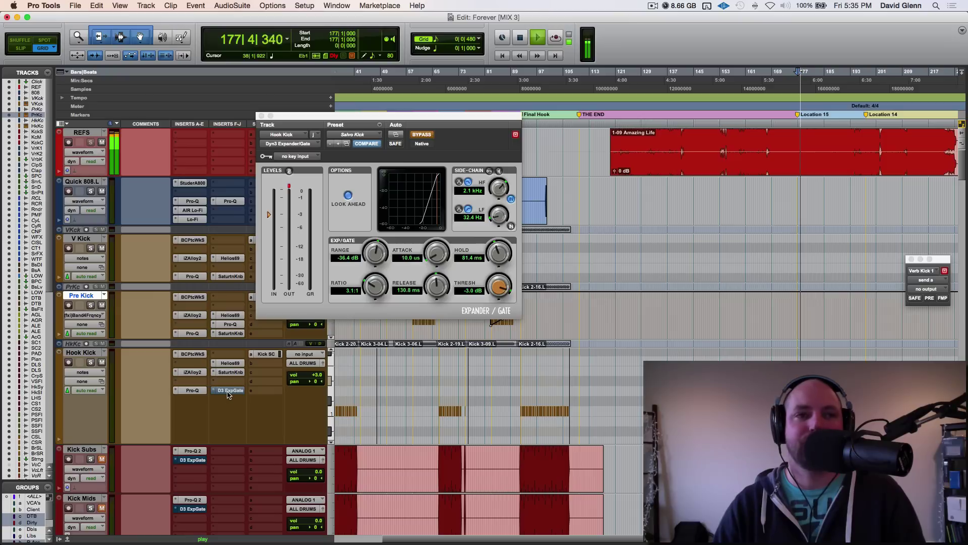
Play the Hook Kick from the end of bar 92 and activate its Expander/Gate during playback.
click(523, 384)
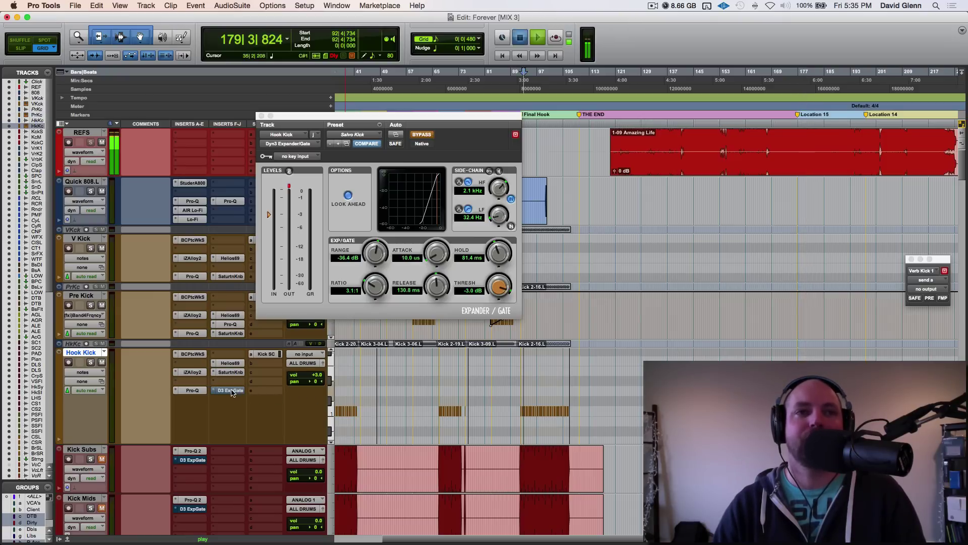
key(space)
key(space)
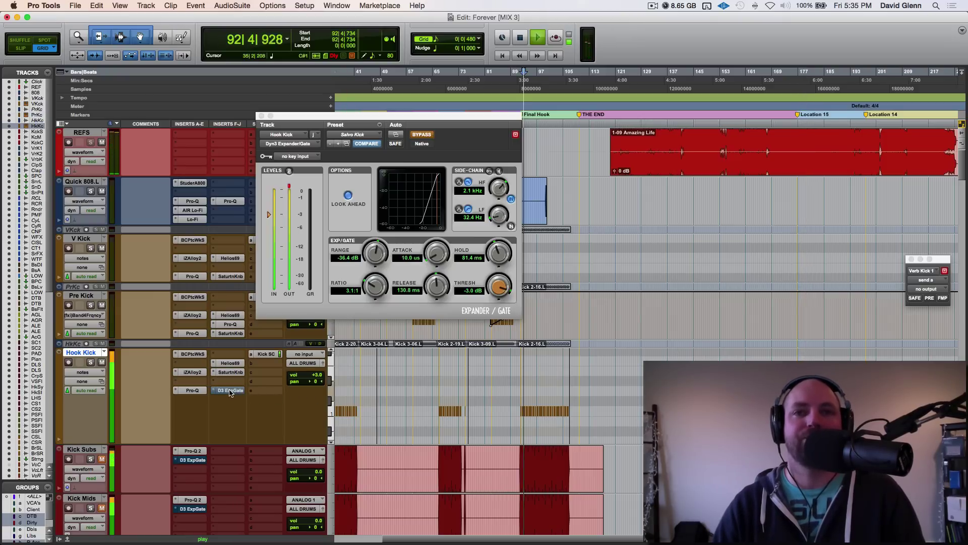
click(421, 135)
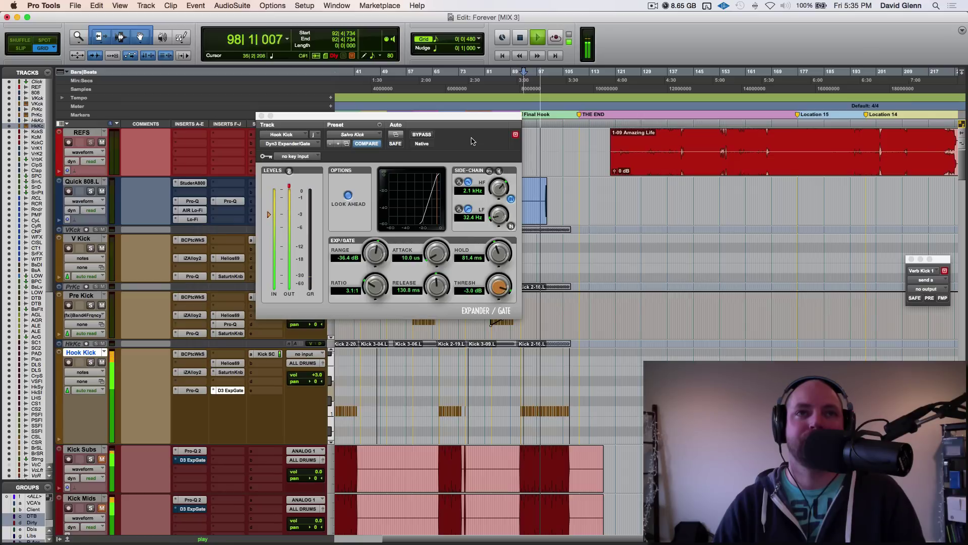
key(space)
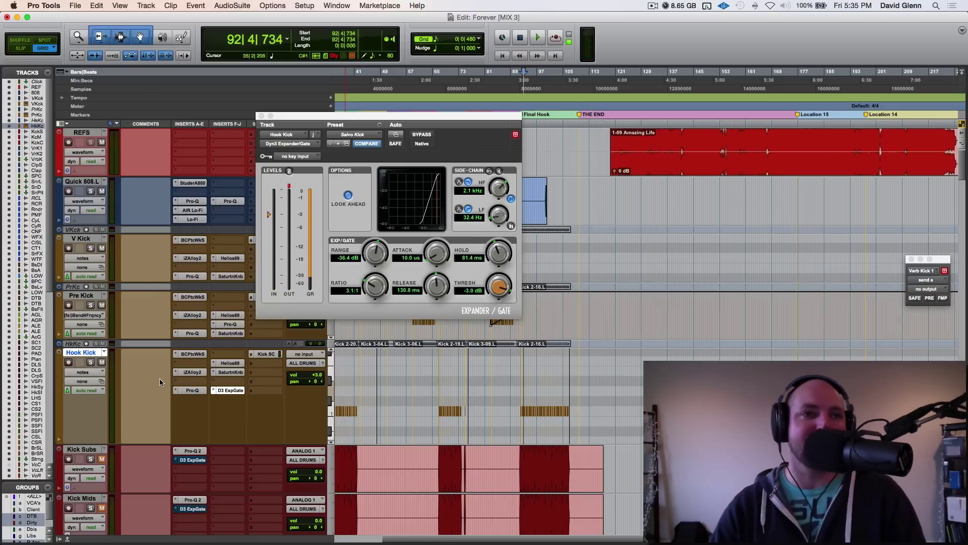
Check the inserts on the MASTER track and return to the kick tracks.
scroll(159, 381, down, 15)
scroll(160, 382, down, 15)
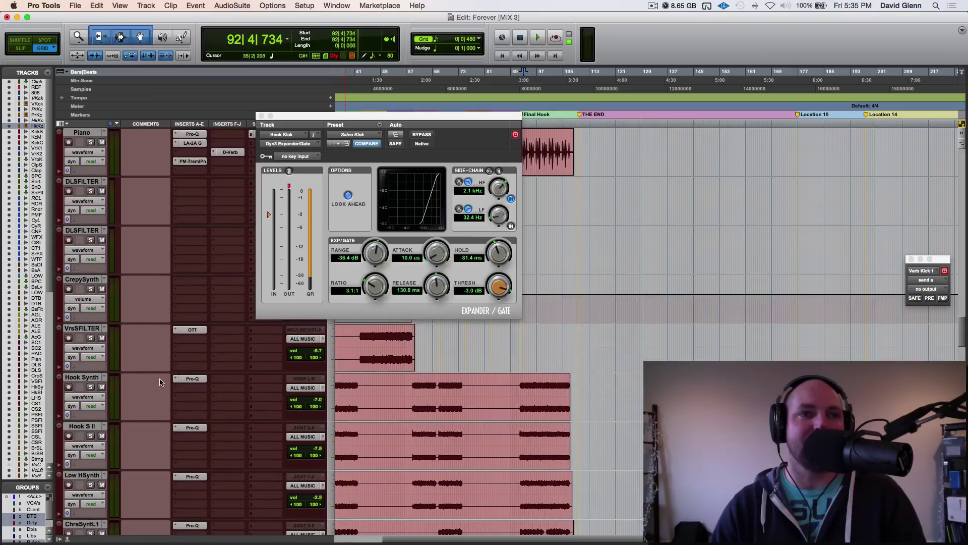
scroll(159, 378, down, 10)
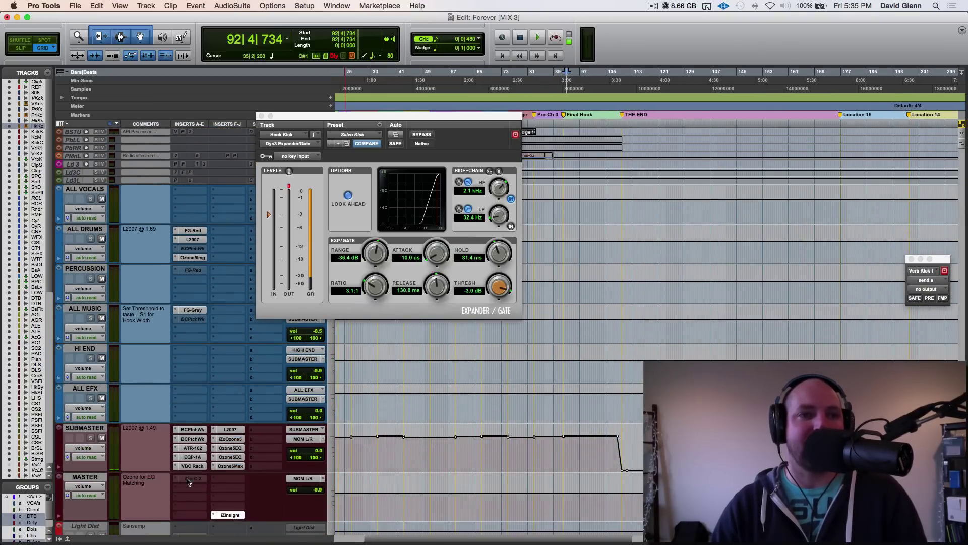
scroll(158, 355, up, 20)
scroll(158, 355, up, 15)
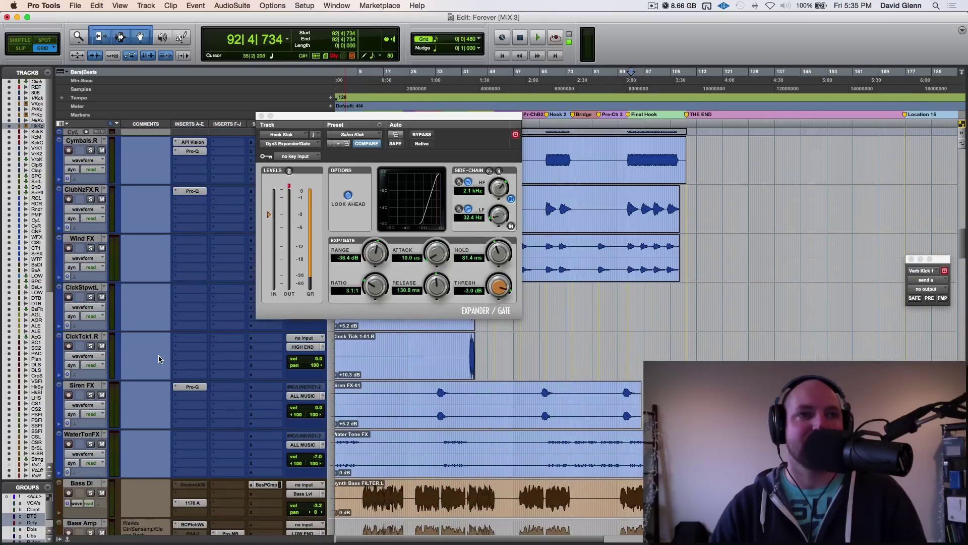
scroll(159, 359, up, 5)
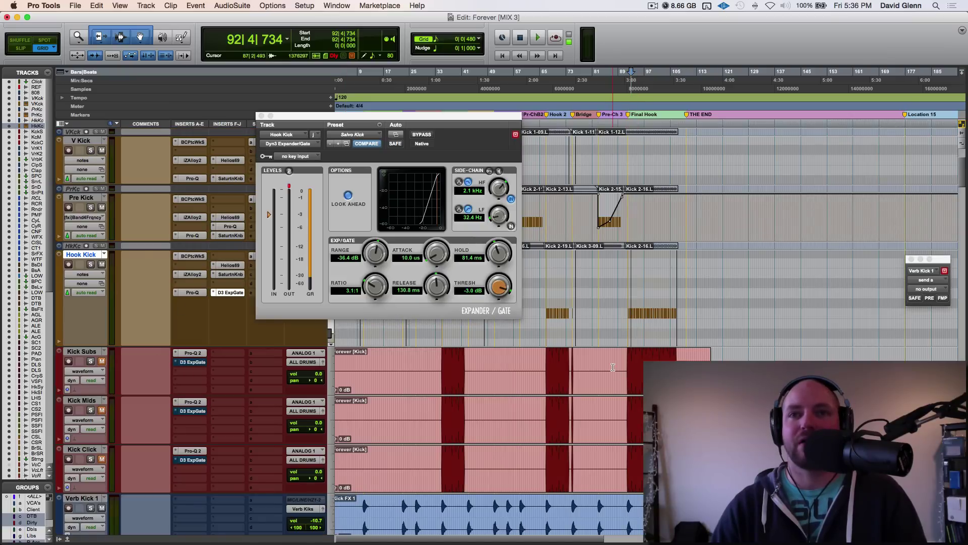
Play the Final Hook kick from bar 92, comparing the Hook Kick's Expander/Gate bypassed and active.
click(629, 358)
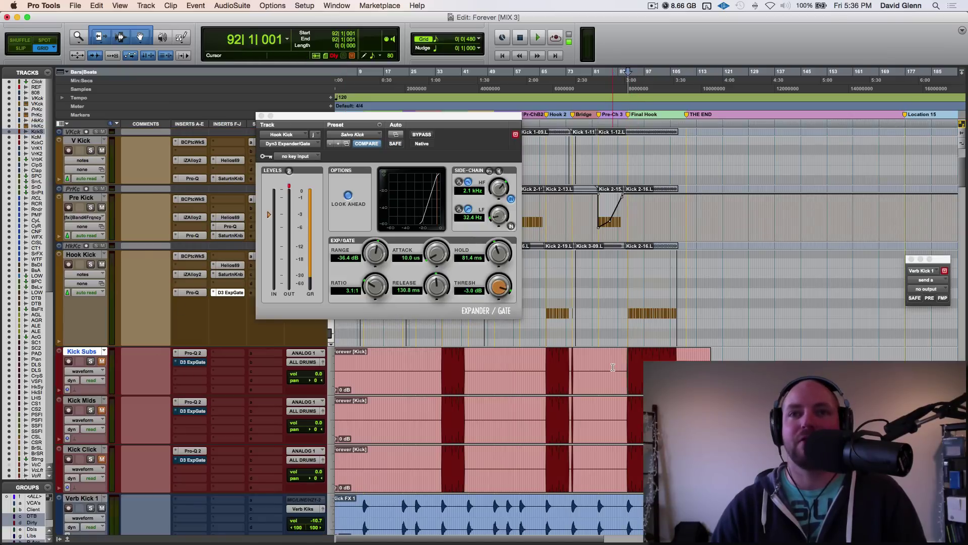
super+click(227, 292)
key(space)
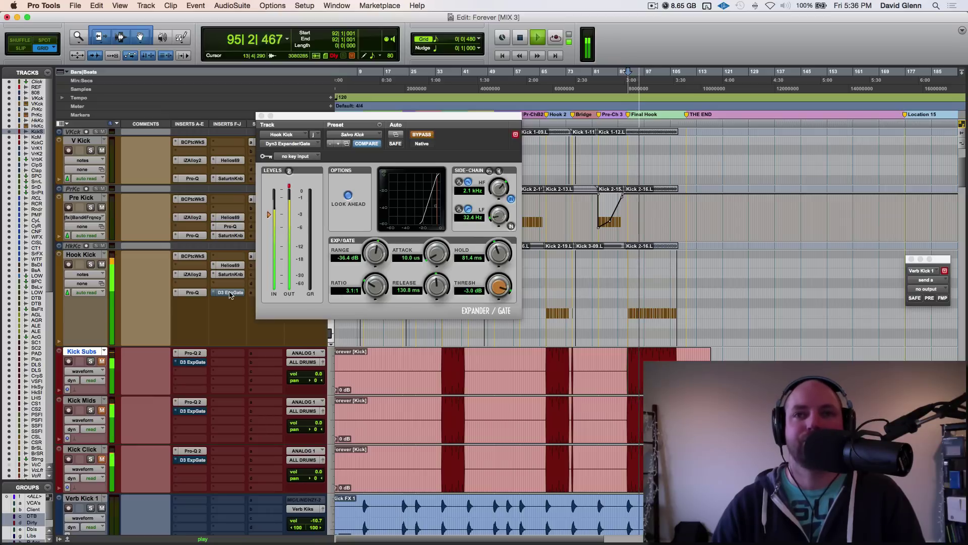
super+click(230, 293)
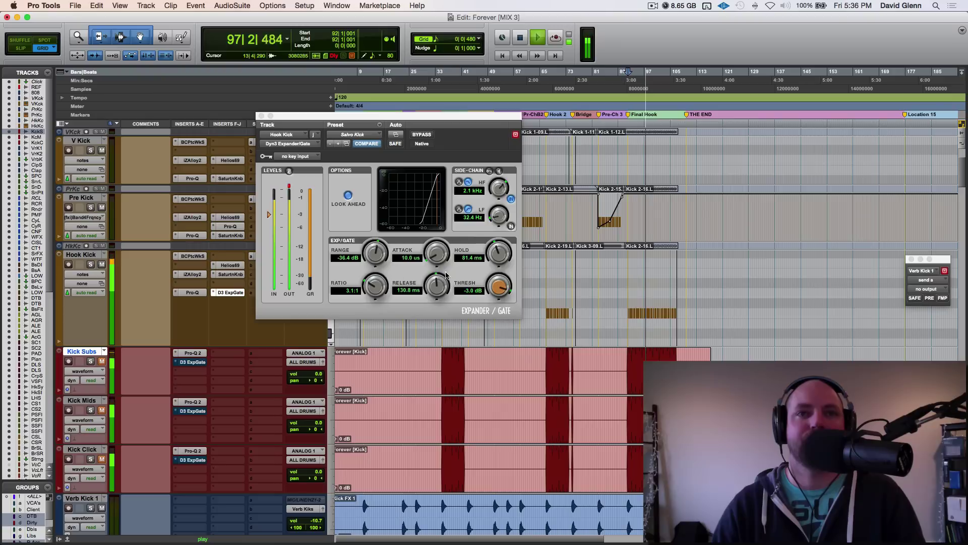
Set the Hook Kick gate's release to 170.8 ms and hold to 90.0 ms while it plays, and stop playback.
drag(438, 285, 438, 276)
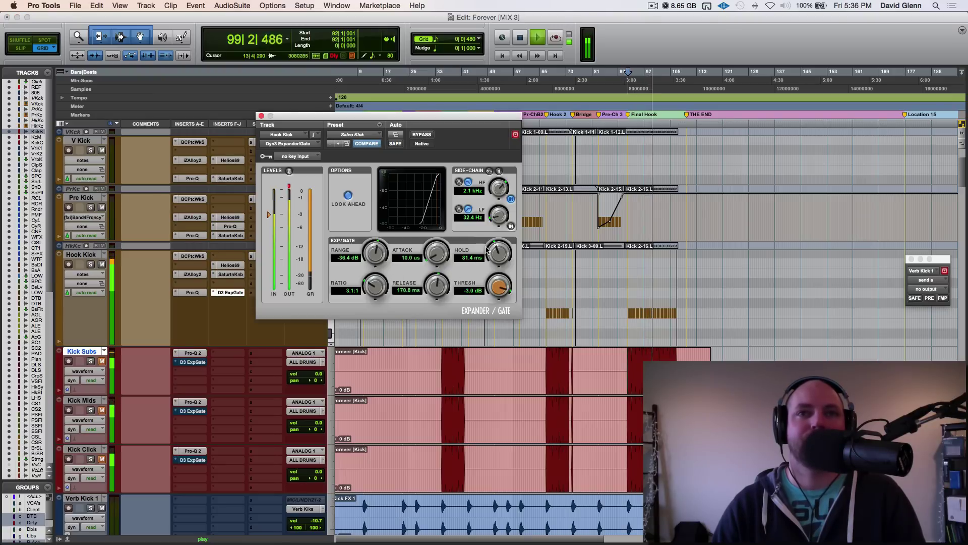
drag(487, 247, 495, 249)
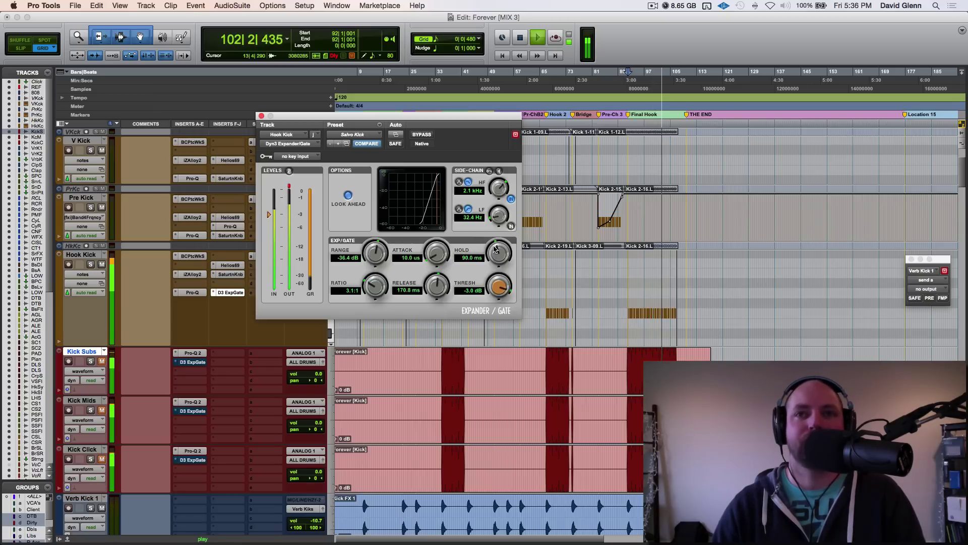
key(space)
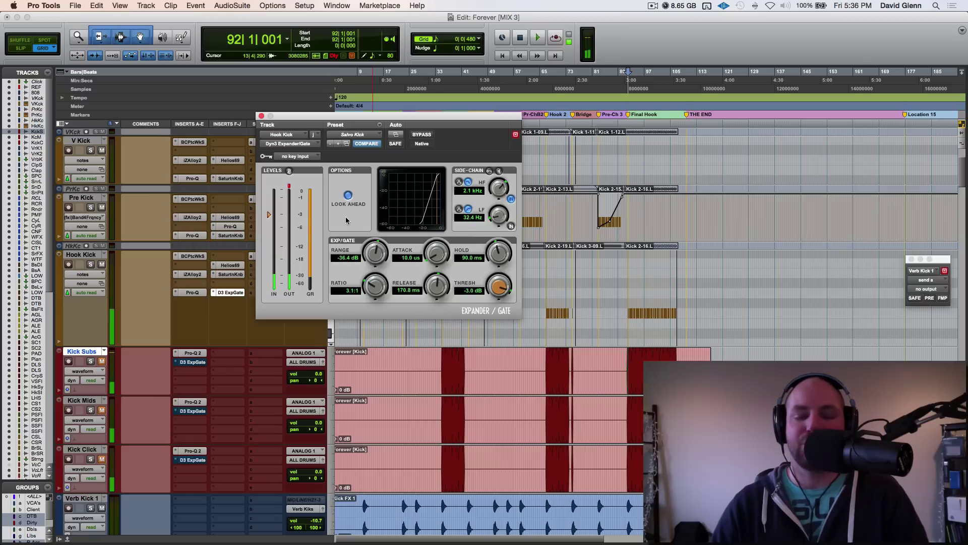